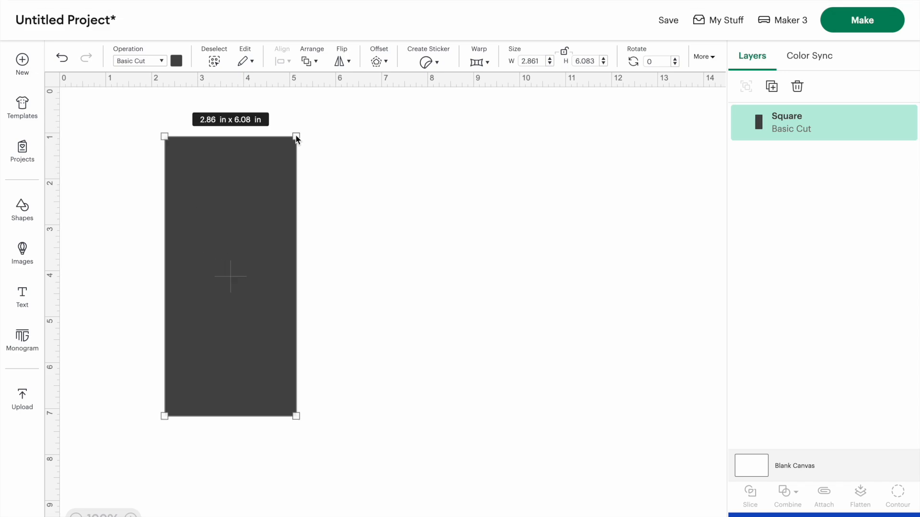
Enlarge the square to about 6.04 x 6.03 in and nudge it into the canvas corner
left_click_drag(296, 137, 441, 139)
left_click_drag(198, 177, 94, 128)
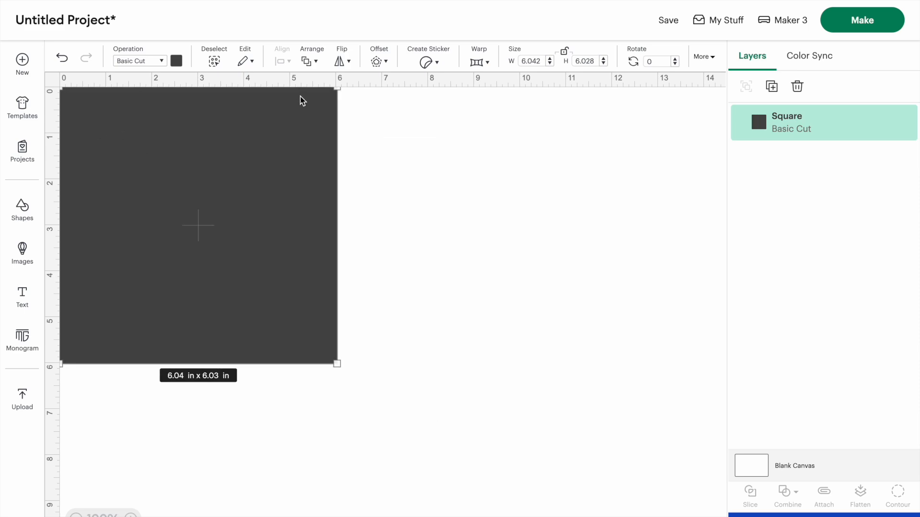
left_click(385, 127)
left_click_drag(311, 117, 299, 126)
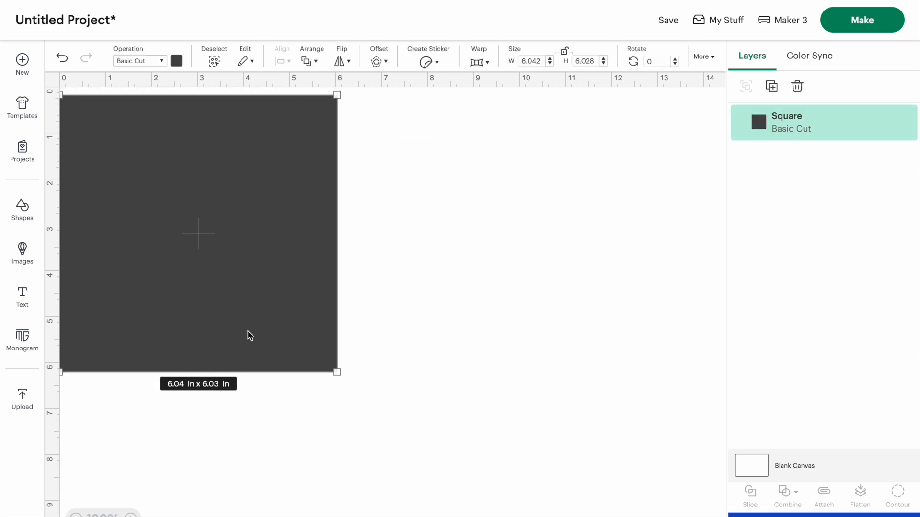
scroll(248, 331, "down", 1)
scroll(291, 360, "up", 1)
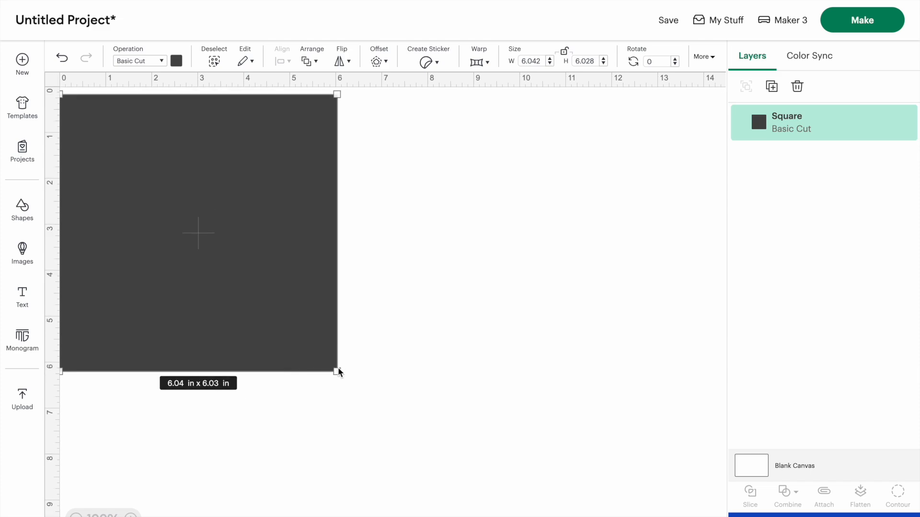
Stretch the square into a rectangle about 5.96 x 7.93 in and move it towards the canvas centre
left_click_drag(339, 373, 337, 409)
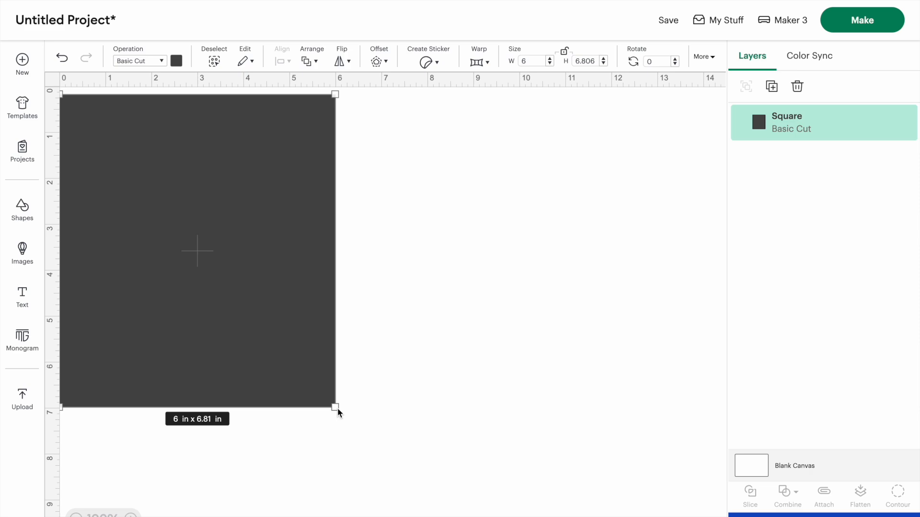
left_click_drag(337, 408, 336, 458)
left_click_drag(178, 292, 359, 328)
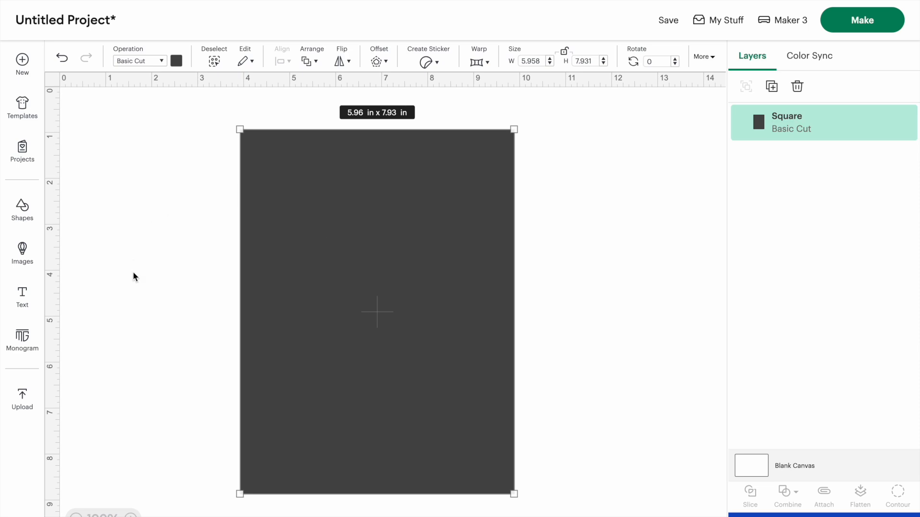
Set the rectangle's color to white
left_click(178, 63)
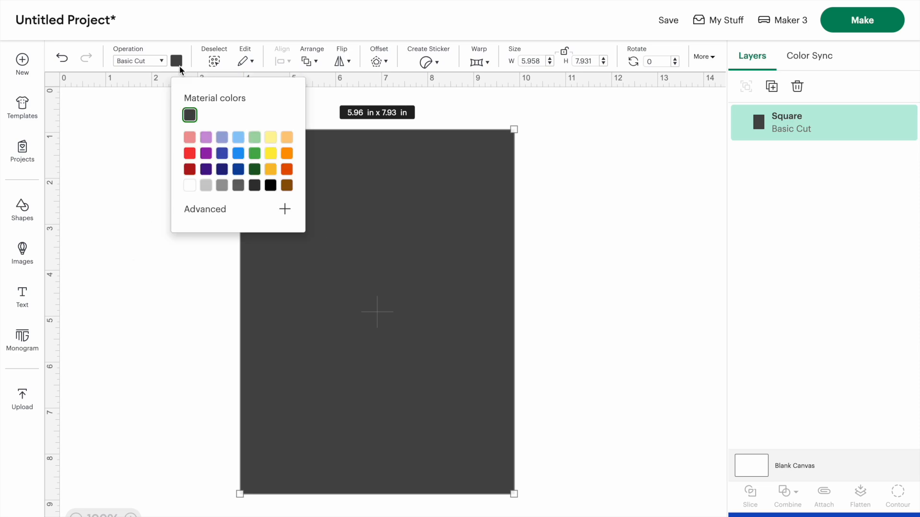
left_click(189, 186)
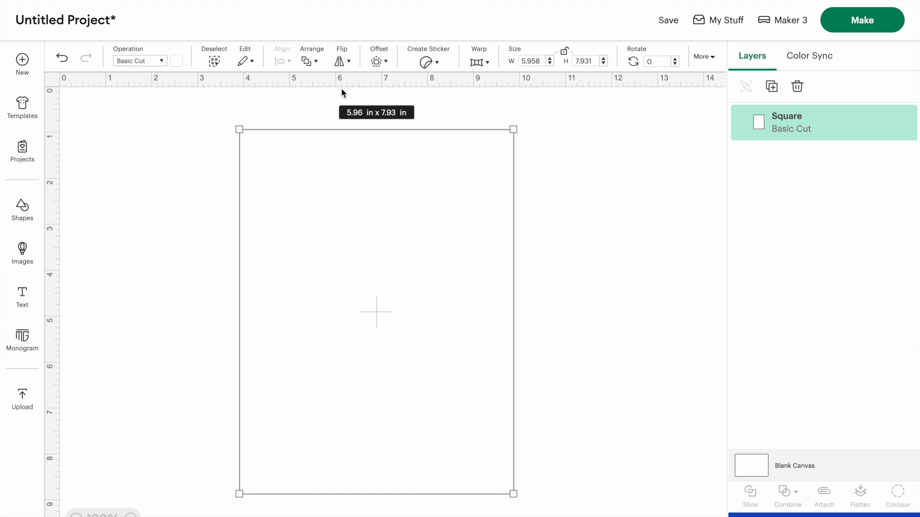
Add a 0.25 in offset with square corners around the rectangle
left_click(383, 61)
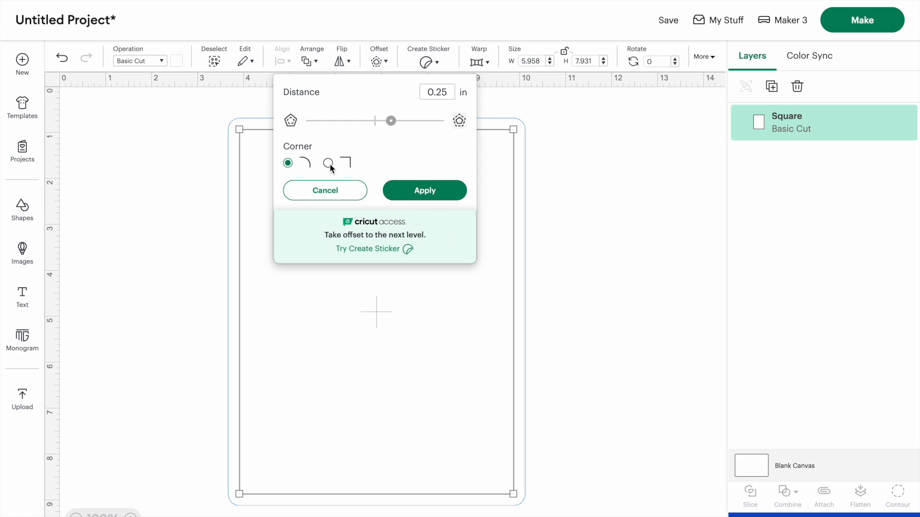
left_click(417, 194)
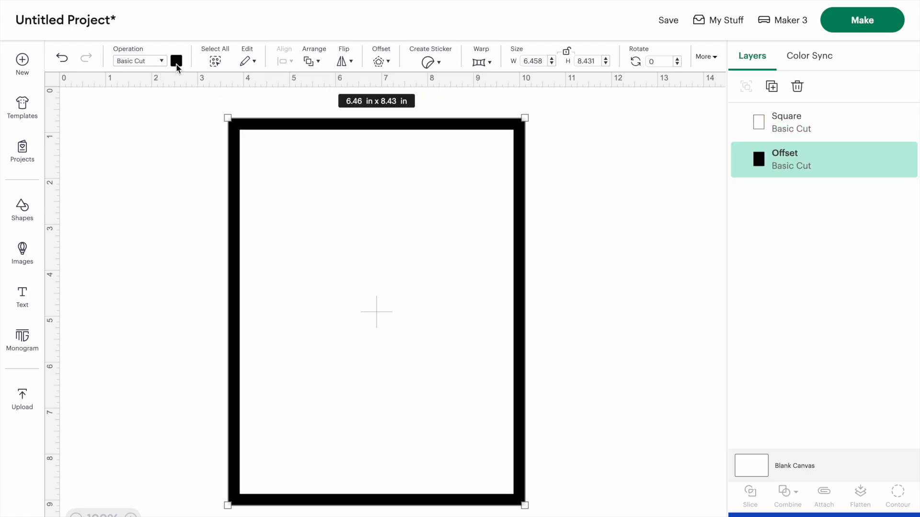
Add another 0.25 in square-cornered offset around the first offset
left_click(381, 61)
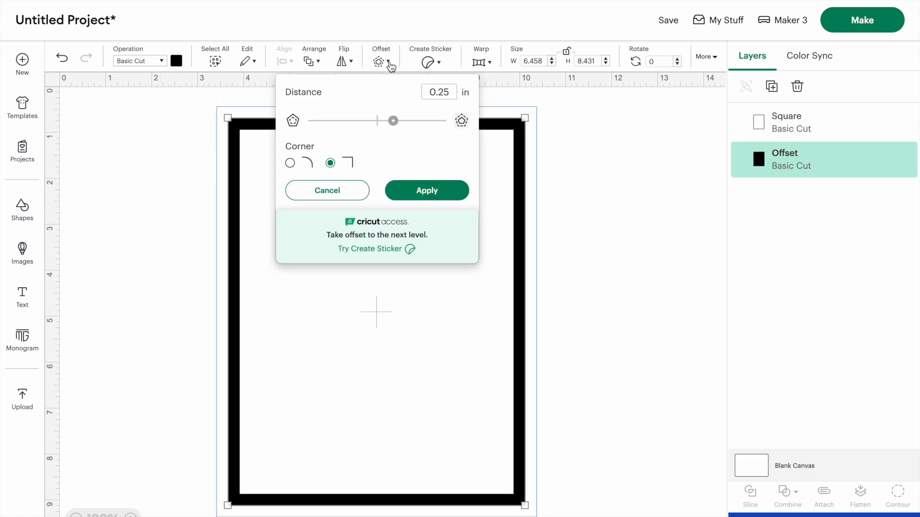
left_click(426, 194)
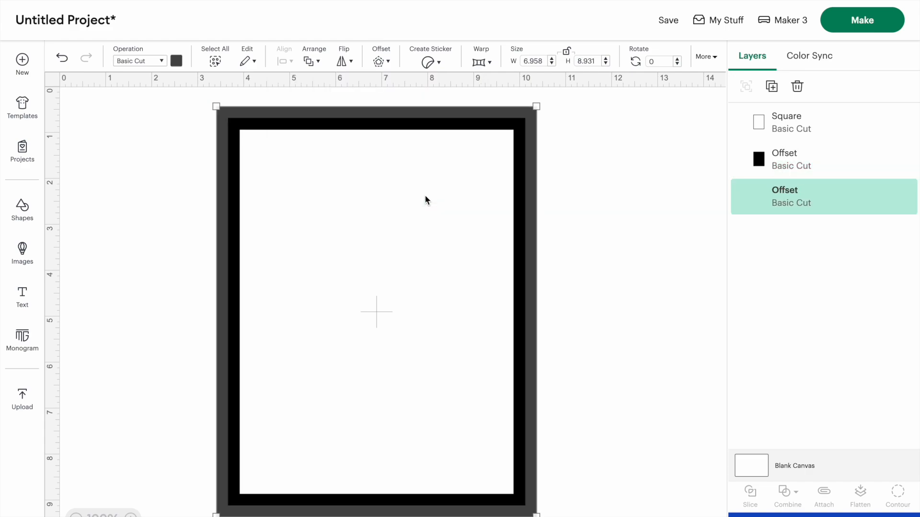
Set the outer offset's color to white
left_click(176, 61)
left_click(222, 115)
left_click(106, 204)
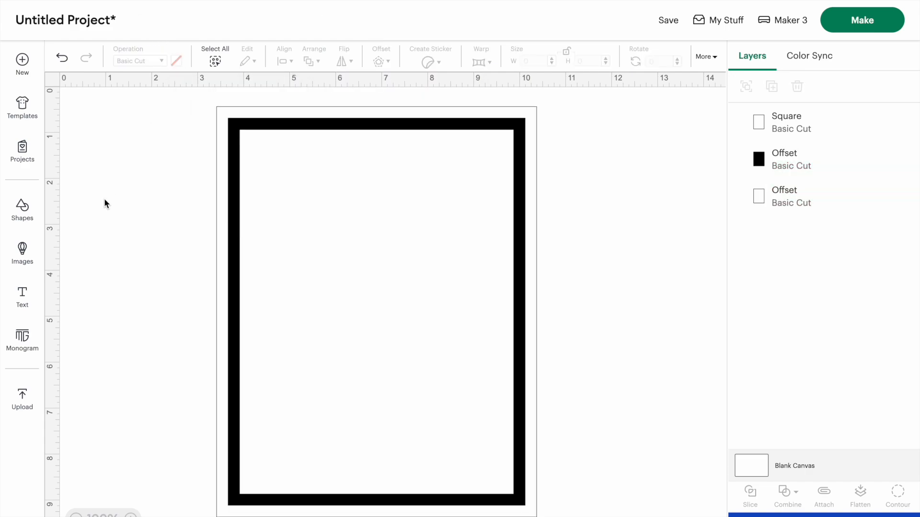
Color the middle offset border green
left_click(265, 124)
left_click(176, 61)
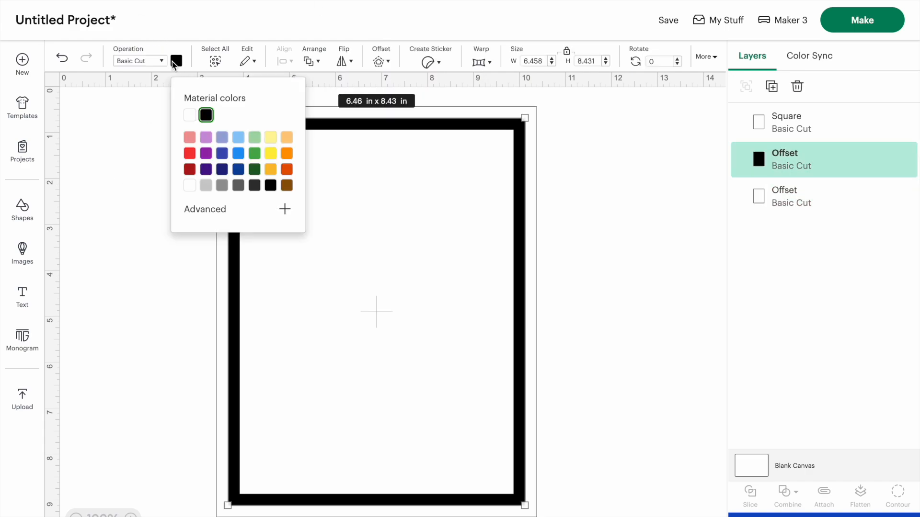
left_click(287, 138)
left_click(288, 154)
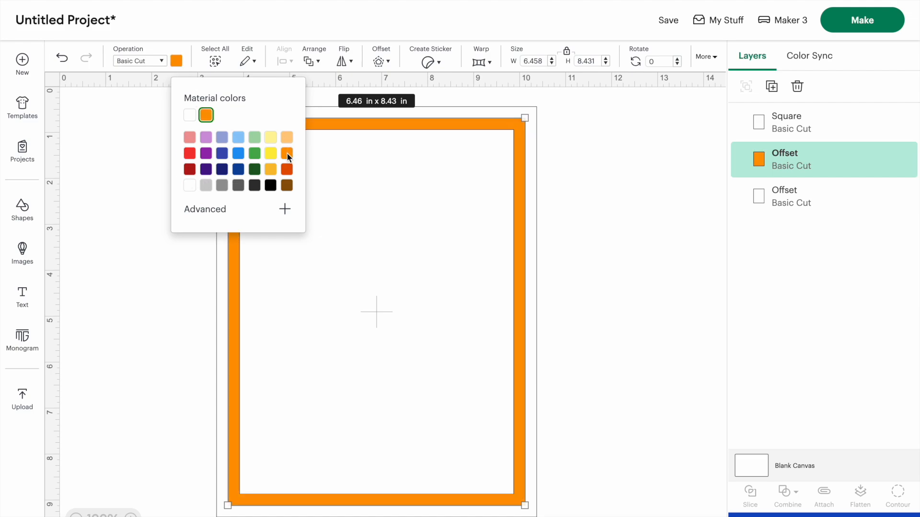
left_click(258, 157)
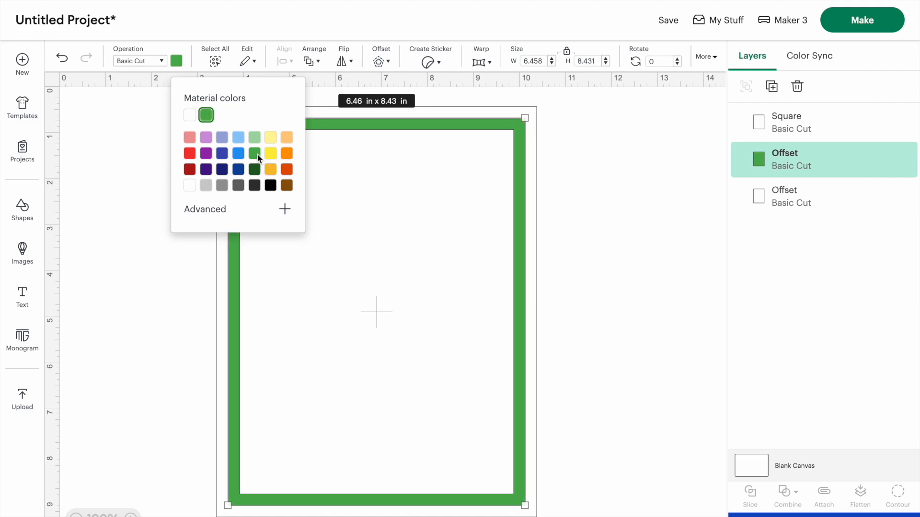
left_click(110, 331)
Select all three shapes and flatten them into one Print Then Cut layer
left_click_drag(188, 106, 572, 515)
left_click(855, 497)
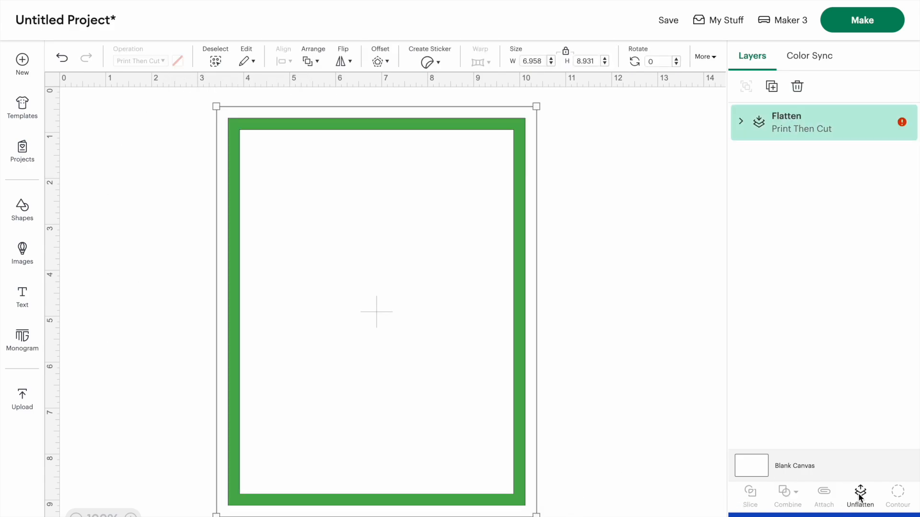
Move the flattened frame to the canvas corner and scale it to about 6.02 x 7.72 in
left_click_drag(509, 174, 315, 167)
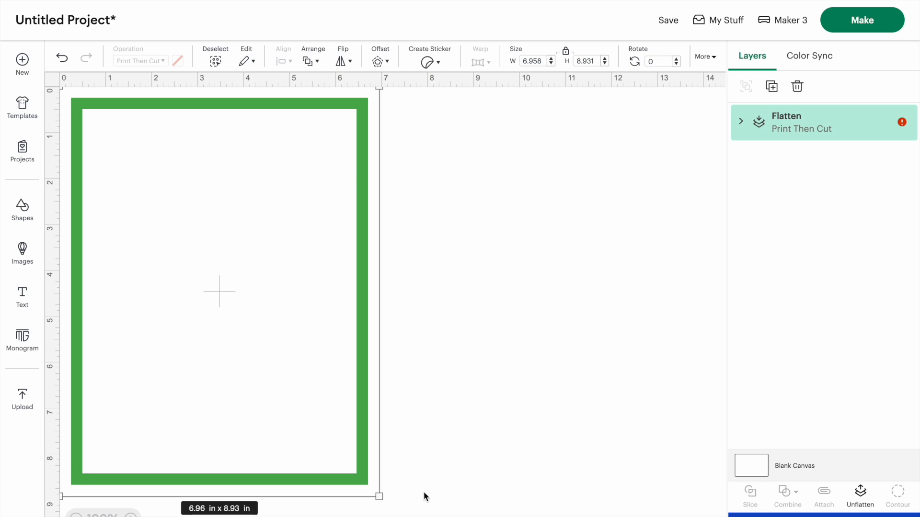
left_click_drag(379, 498, 308, 441)
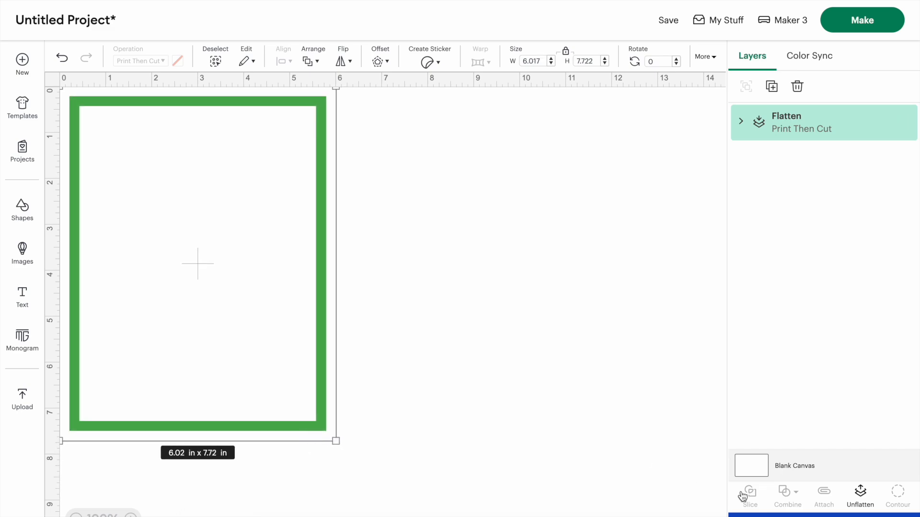
Change the blank canvas color to grey and move the frame to the centre
left_click(750, 463)
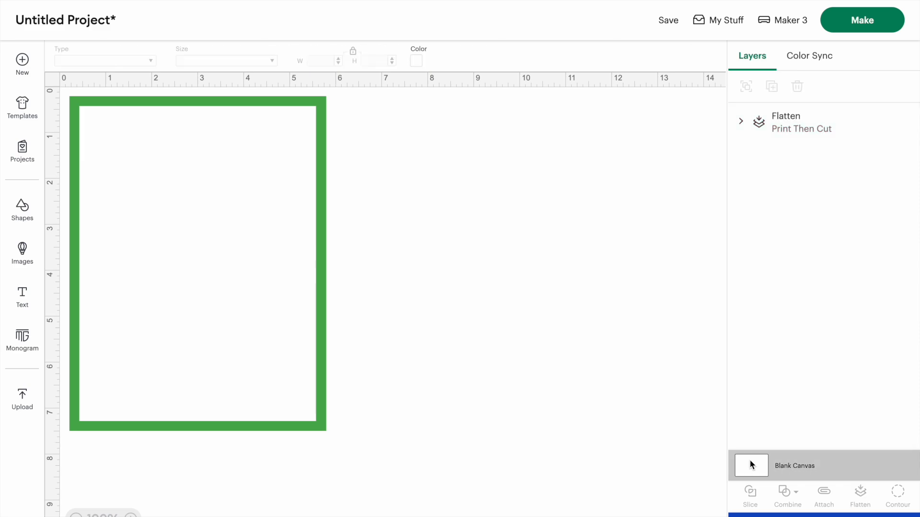
left_click(416, 61)
left_click(445, 171)
left_click(370, 315)
left_click_drag(223, 244, 364, 267)
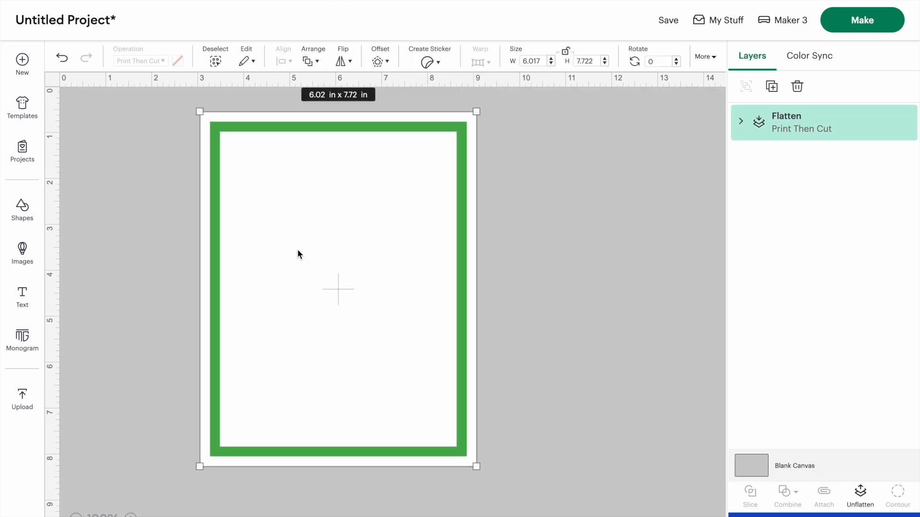
Start an image upload and open the O Mickey Pumpkin Alphabet PNG file
left_click(22, 397)
scroll(478, 263, "down", 2)
scroll(478, 261, "down", 5)
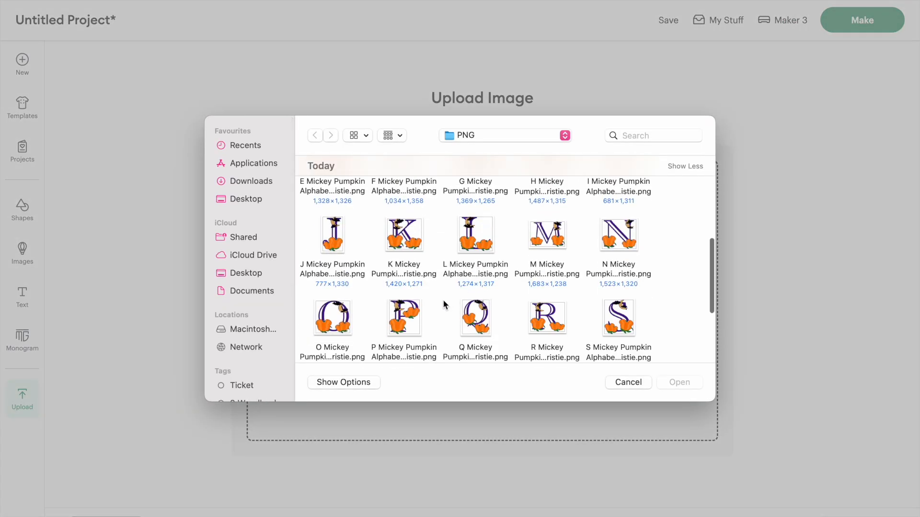
left_click(337, 305)
left_click(677, 383)
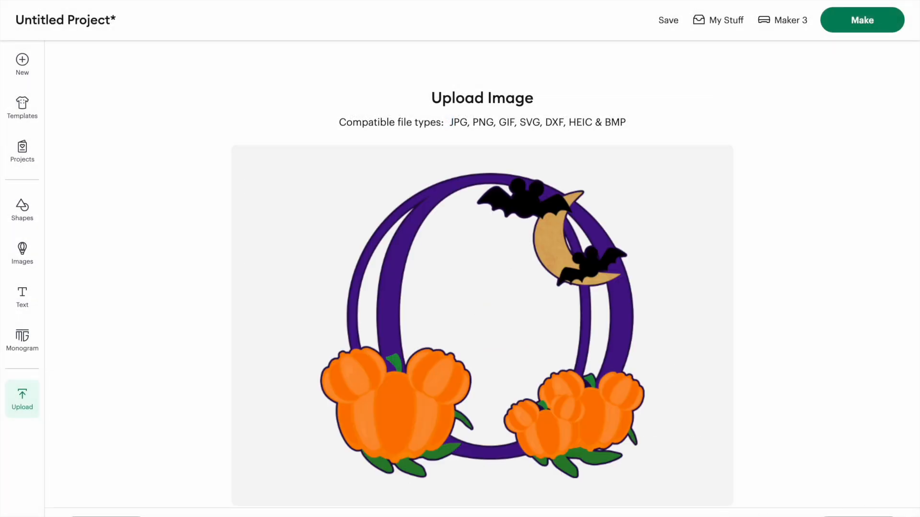
Upload the image as a Flat Graphic and add it to the canvas
left_click(845, 507)
left_click(857, 516)
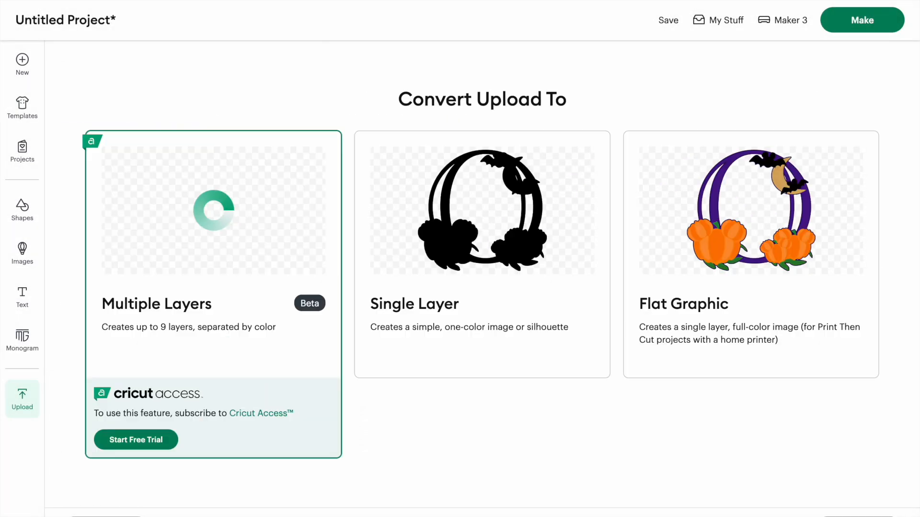
left_click(709, 272)
left_click(857, 516)
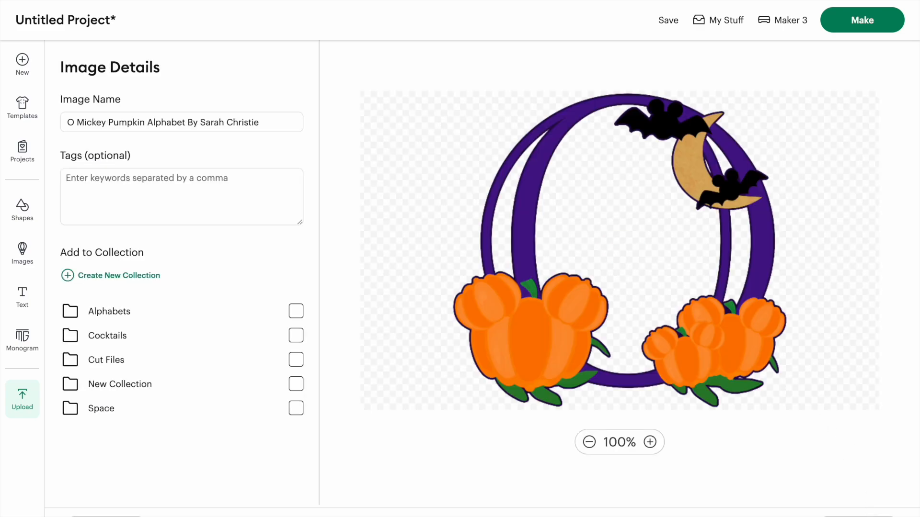
left_click(857, 516)
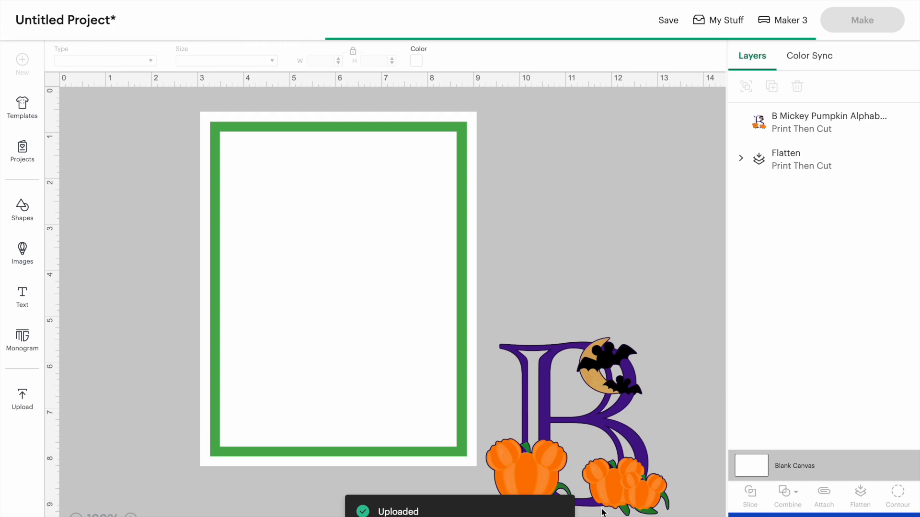
Arrange the B and O letter images beside the frame, with the B at about 2.56 x 2.5 in
left_click_drag(81, 110, 329, 332)
left_click_drag(386, 365, 704, 260)
left_click_drag(557, 431, 287, 307)
left_click_drag(402, 408, 304, 334)
left_click_drag(269, 263, 564, 267)
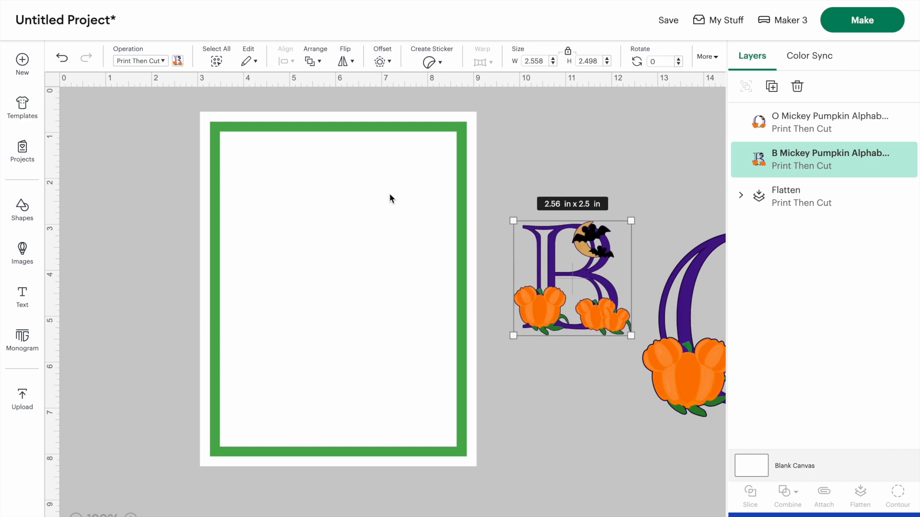
Unflatten the frame and recolor the middle offset border purple
left_click(390, 194)
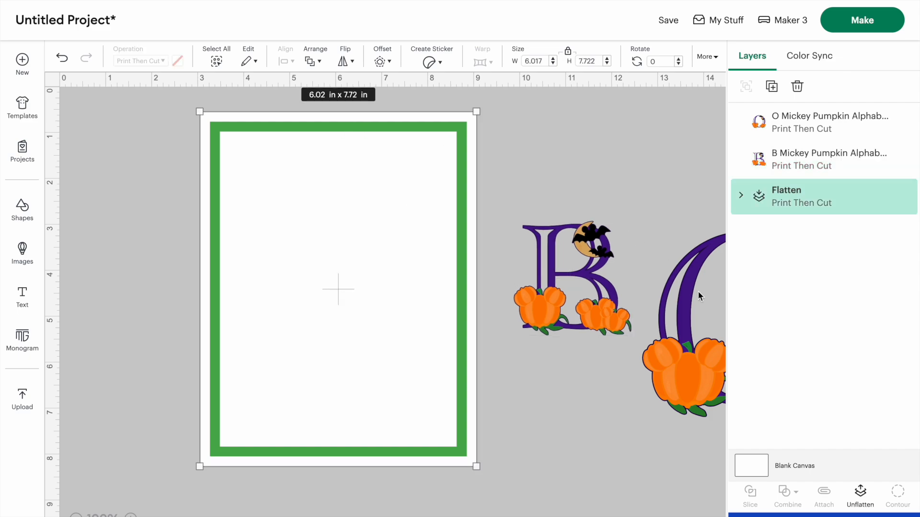
left_click(859, 503)
left_click(172, 158)
left_click(225, 127)
left_click(177, 61)
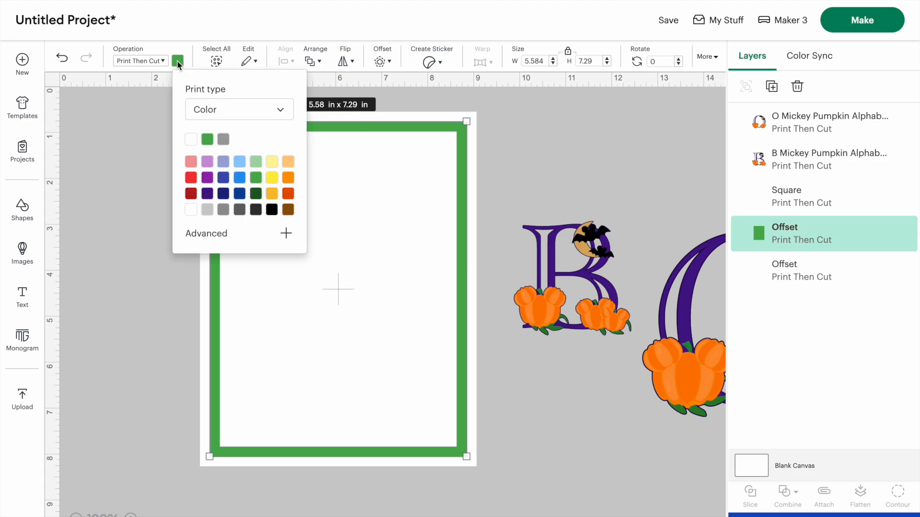
left_click(207, 194)
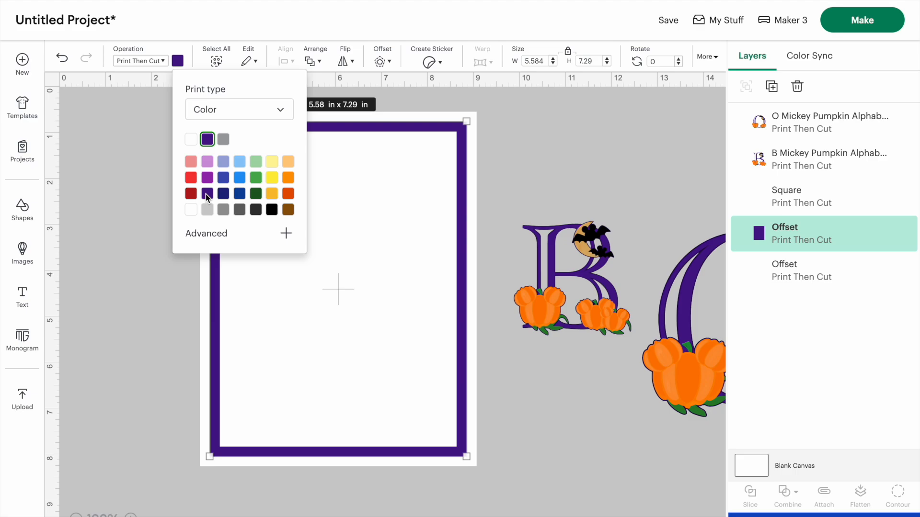
left_click(144, 144)
Shrink the purple border slightly to about 5.53 x 7.22 in
left_click(213, 123)
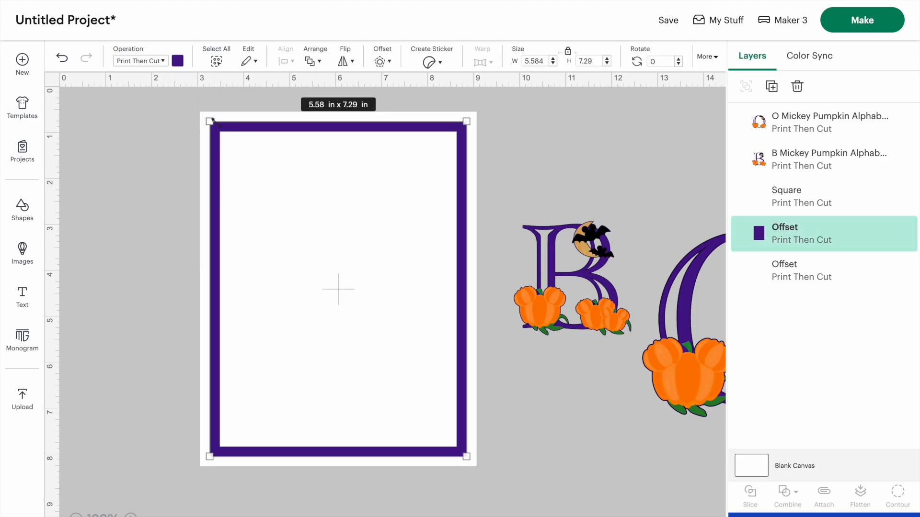
left_click_drag(211, 123, 214, 127)
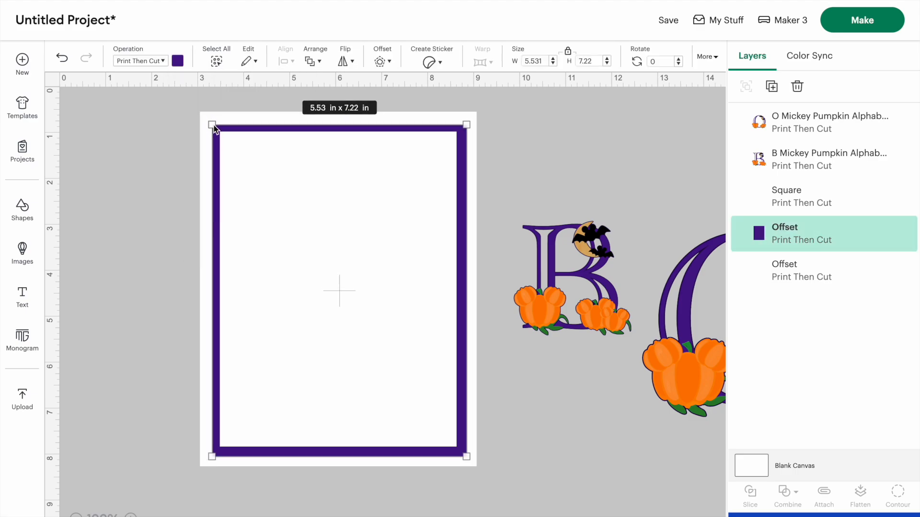
left_click(162, 123)
left_click(214, 129)
left_click(169, 128)
left_click_drag(241, 126, 240, 128)
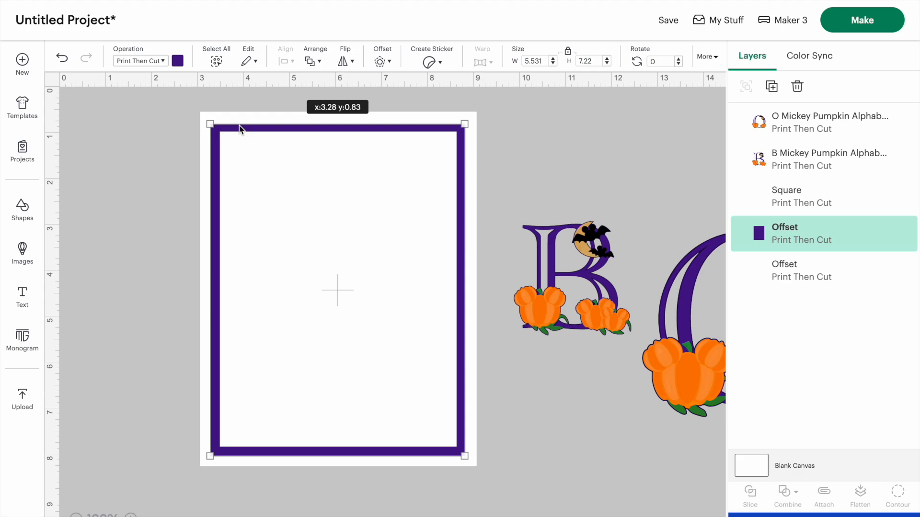
Select all the frame layers and flatten them again
left_click(143, 148)
left_click_drag(186, 105, 501, 474)
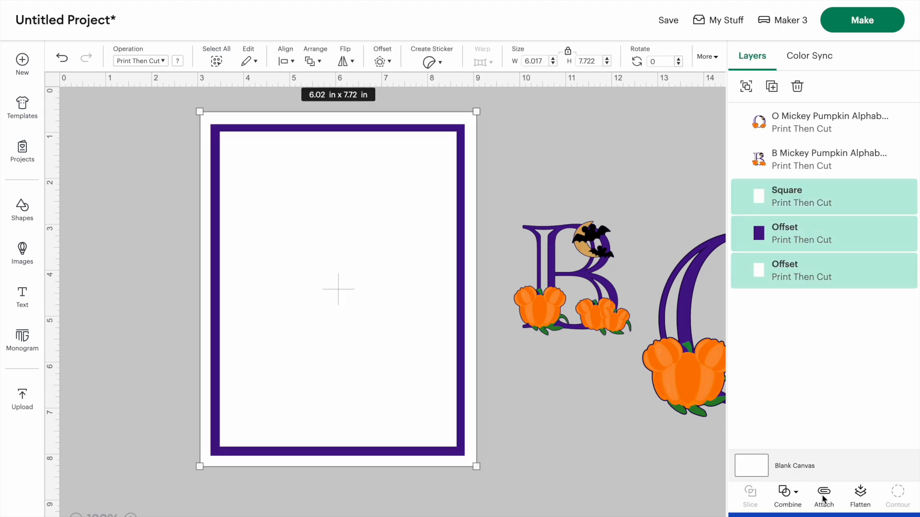
left_click(860, 493)
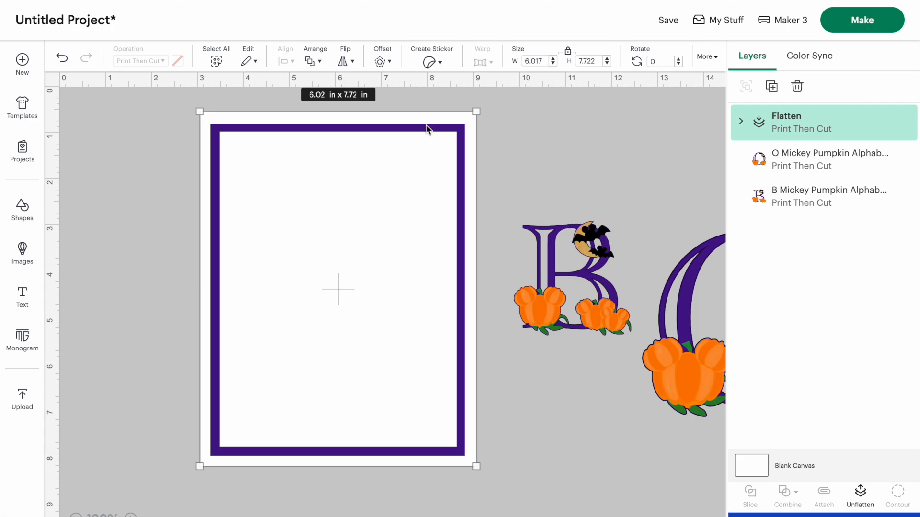
Place the B letter image on the frame and send the frame to the back
left_click(106, 331)
left_click_drag(271, 298, 225, 299)
left_click_drag(516, 302, 264, 301)
right_click(373, 154)
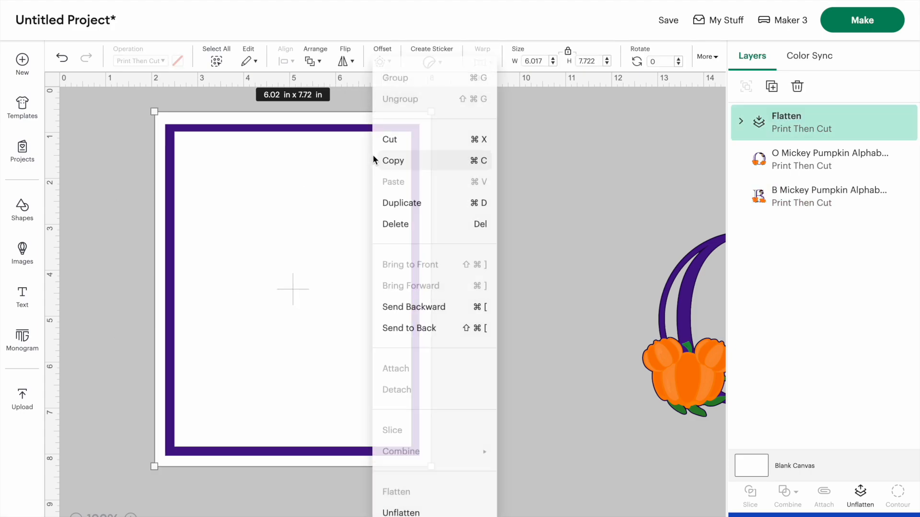
left_click(395, 328)
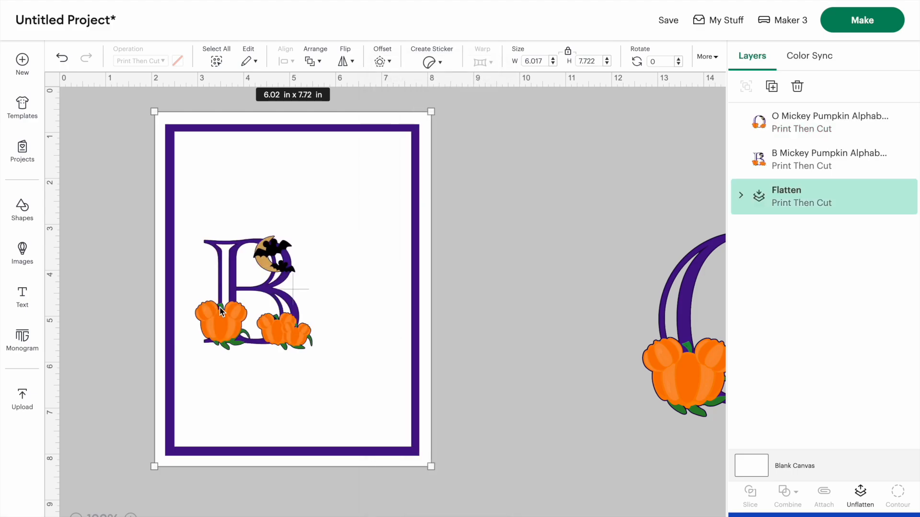
Resize the B to about 2.03 x 1.98 in and position it on the frame's left side
left_click_drag(222, 311, 201, 308)
left_click_drag(291, 348, 272, 329)
left_click_drag(177, 245, 61, 100)
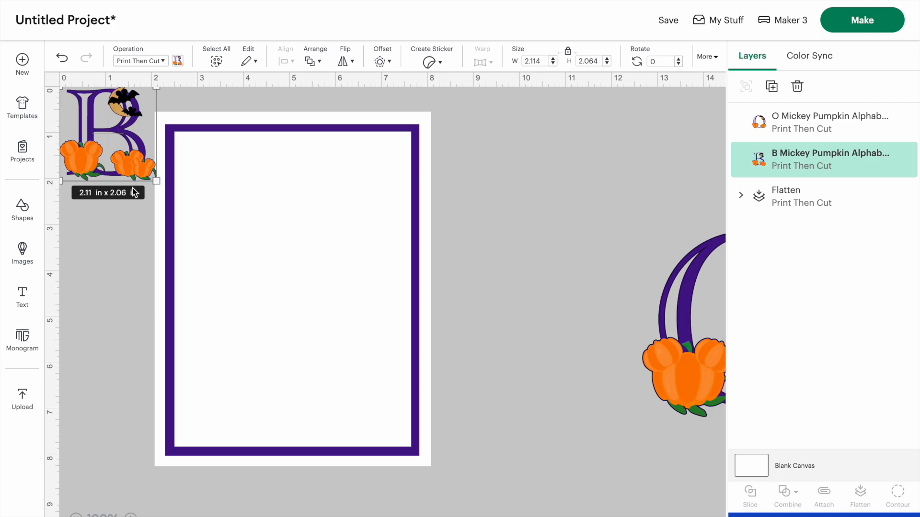
left_click_drag(157, 181, 153, 177)
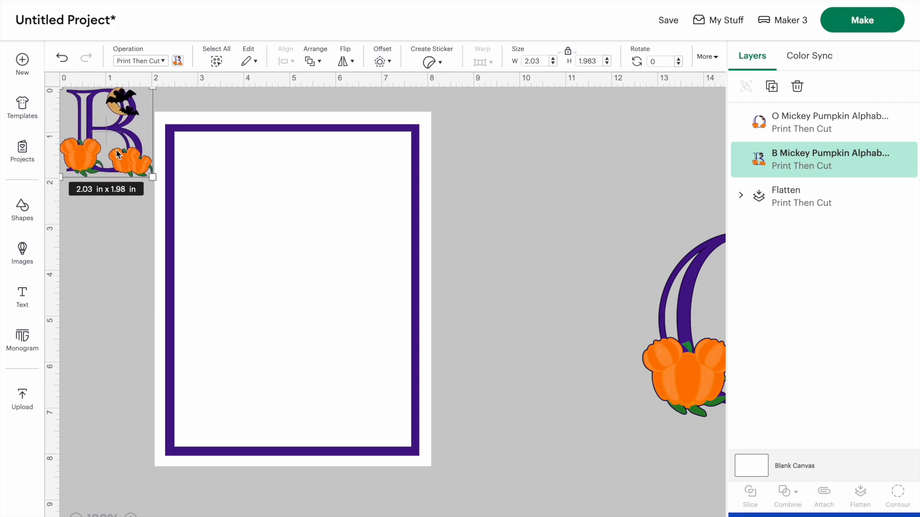
left_click_drag(100, 142, 209, 294)
Bring the O onto the frame, resize it to about 2.14 x 2.01 in, and place it beside the B
left_click_drag(686, 338, 476, 295)
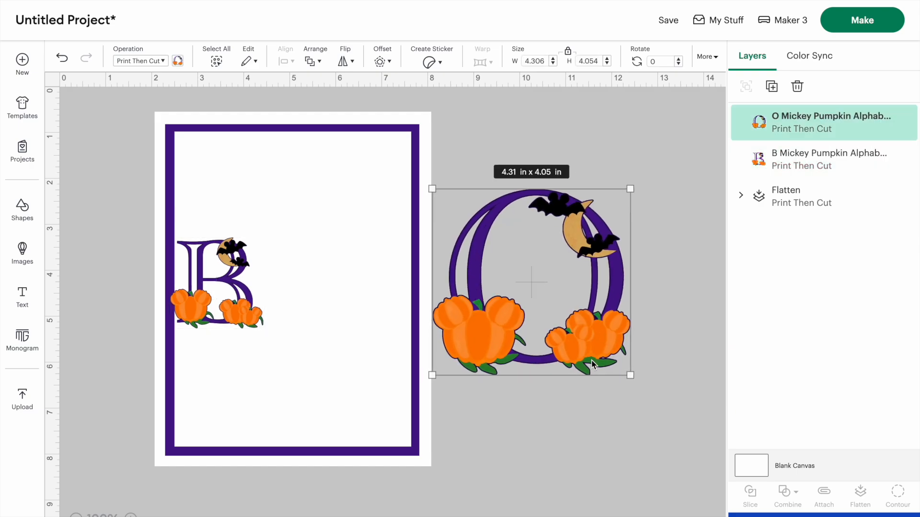
left_click_drag(624, 363, 524, 269)
left_click_drag(455, 243, 285, 294)
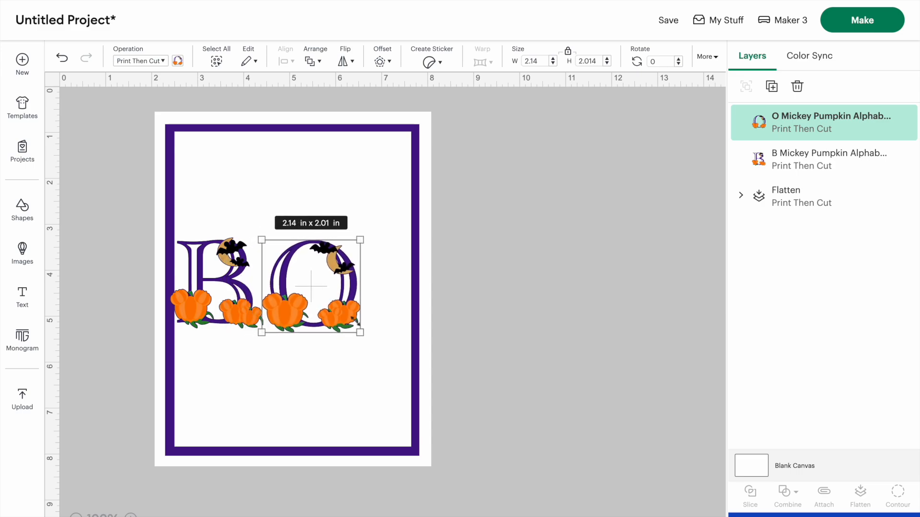
Duplicate the O image and move the copy aside
left_click(771, 87)
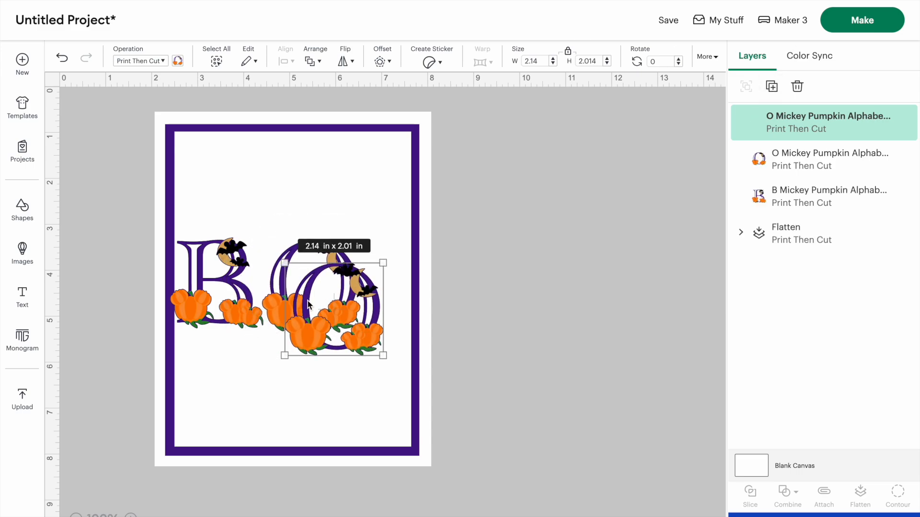
left_click(262, 321)
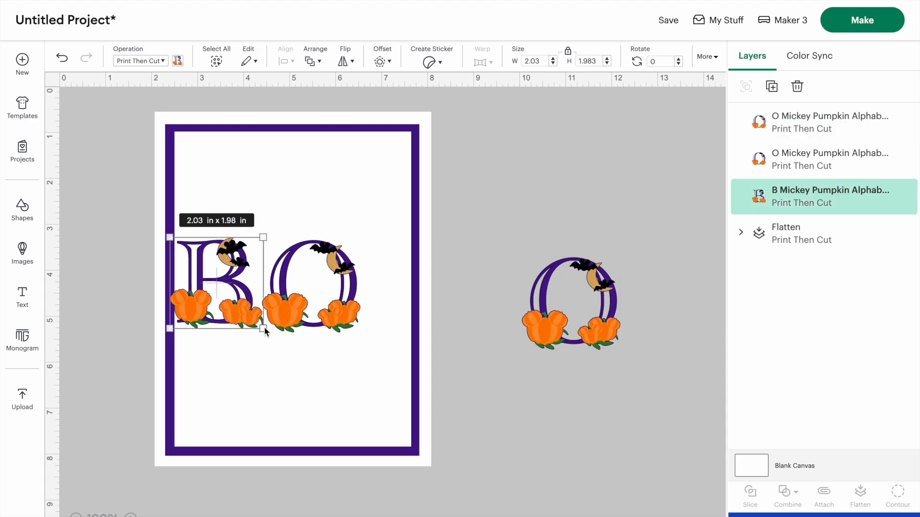
Shrink the B and first O and shift them closer together
left_click_drag(265, 330, 240, 306)
left_click_drag(202, 259, 231, 261)
left_click(310, 286)
left_click_drag(361, 332, 320, 303)
left_click_drag(287, 271, 293, 272)
left_click(601, 308)
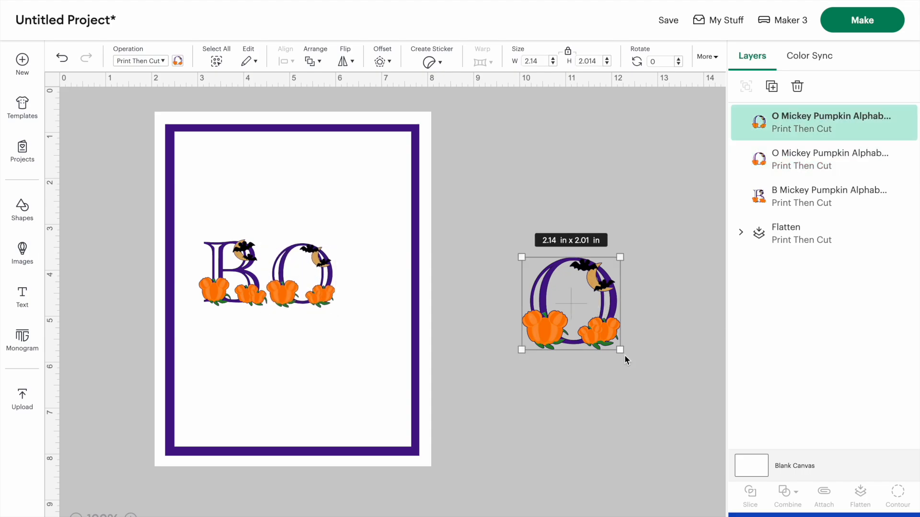
Shrink the second O to about 1.54 x 1.45 in and line up the three letters to spell BOO
left_click_drag(622, 350, 594, 317)
left_click_drag(571, 303, 379, 288)
left_click(235, 282)
mouse_move(235, 283)
left_mouse_down()
mouse_move(59, 98)
mouse_move(201, 240)
mouse_move(227, 288)
mouse_move(229, 273)
left_mouse_up()
left_click_drag(313, 288, 299, 278)
left_click(363, 288)
left_click_drag(364, 287, 356, 280)
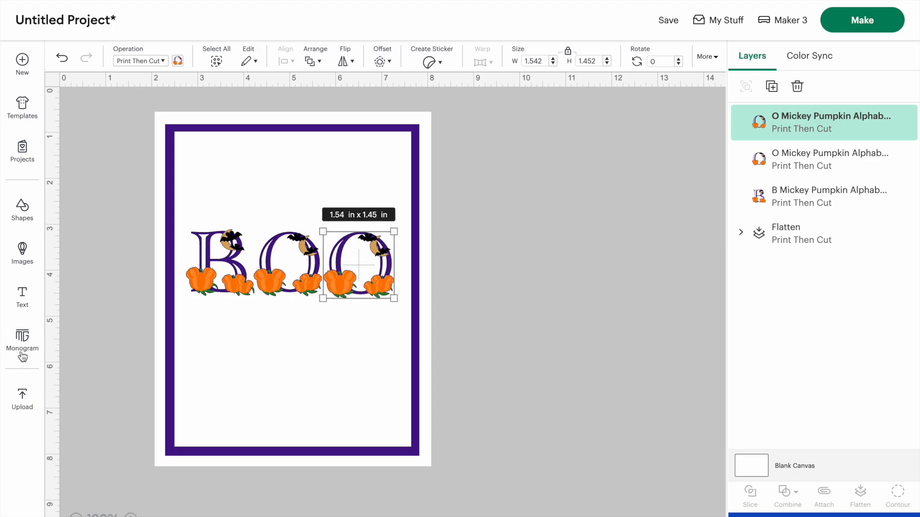
Add a text box reading "Trick or Treat"
left_click(22, 296)
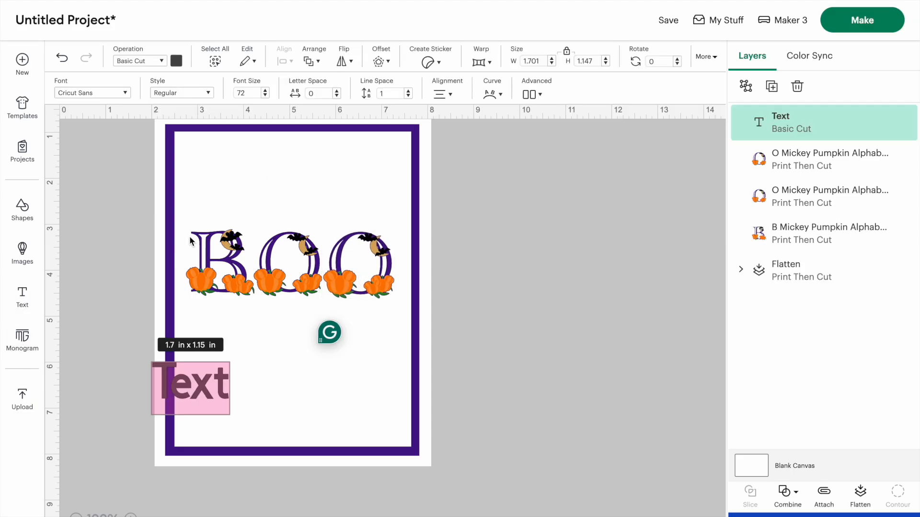
type("Trick")
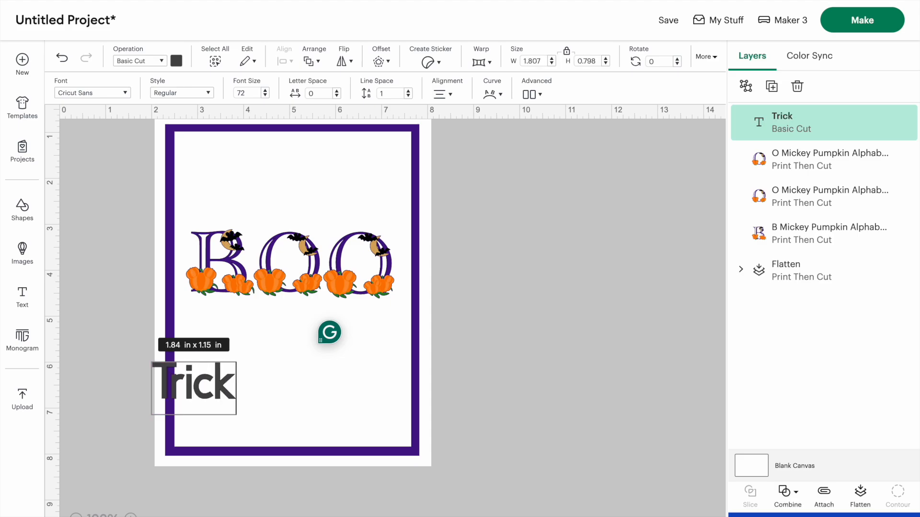
type(" or Treat")
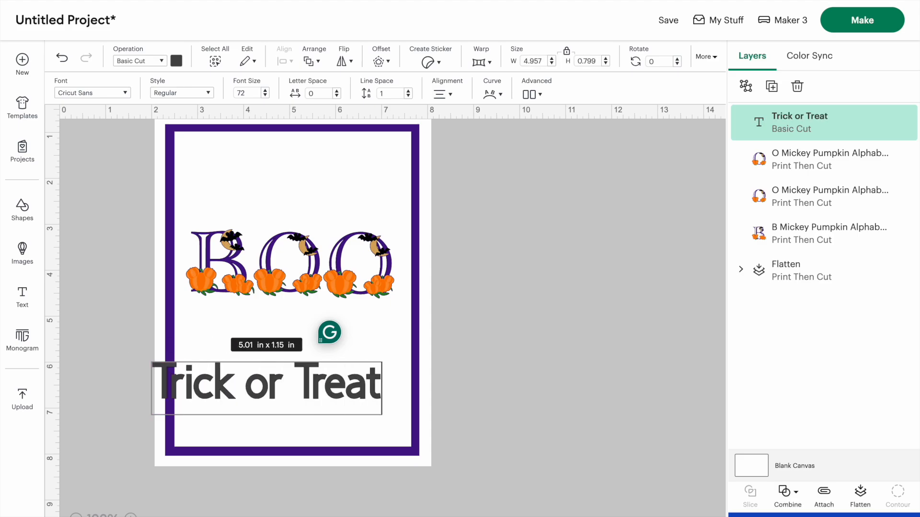
Scale the text to about font size 44 and position it beneath the BOO letters
left_click(117, 331)
left_click_drag(223, 385, 253, 320)
left_click_drag(410, 334, 346, 324)
left_click_drag(265, 316, 286, 316)
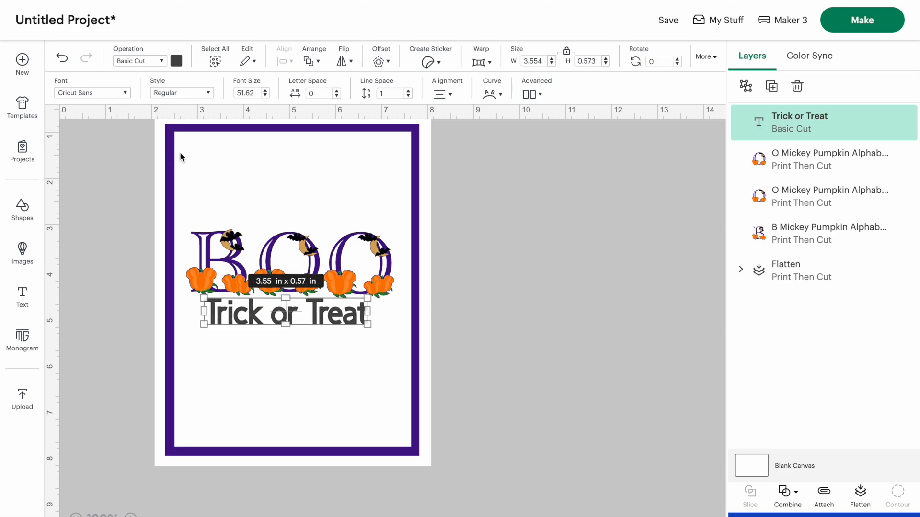
left_click_drag(365, 327, 341, 322)
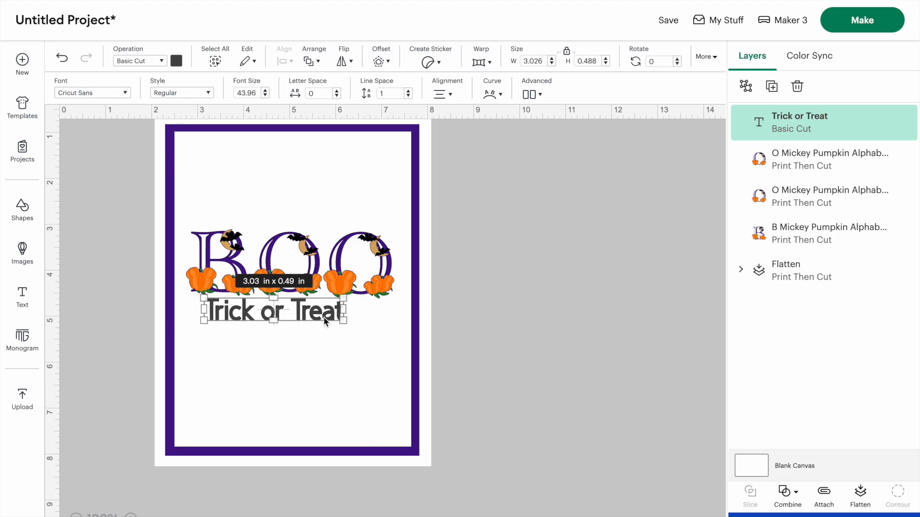
left_click_drag(344, 330, 397, 330)
left_click(492, 347)
left_click_drag(311, 331, 300, 314)
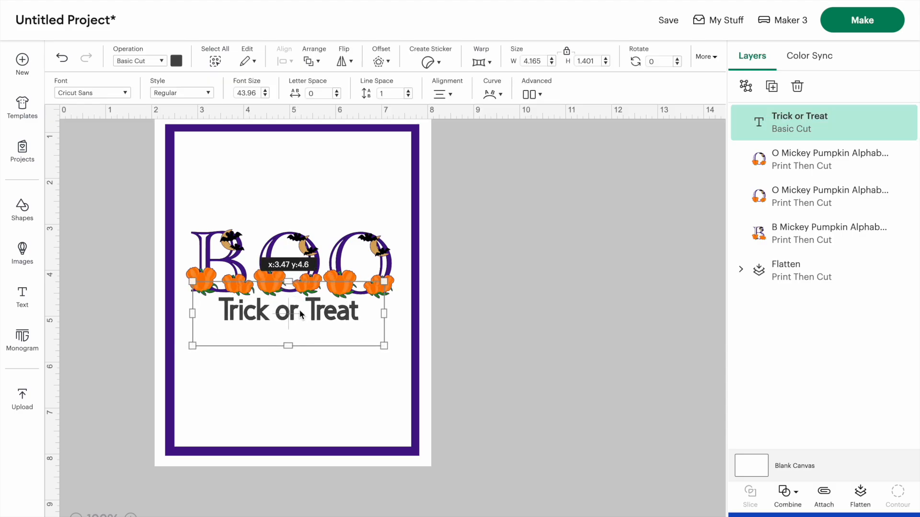
Color the Trick or Treat text orange
left_click(176, 60)
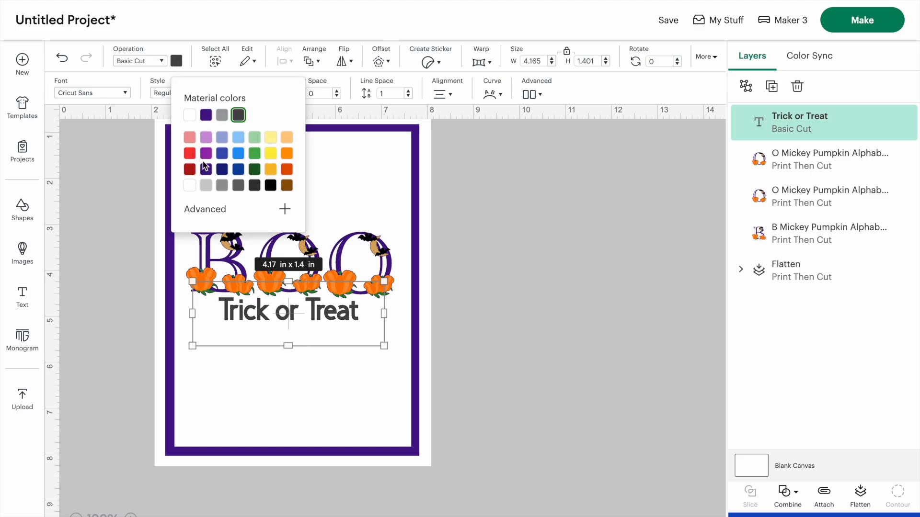
left_click(288, 154)
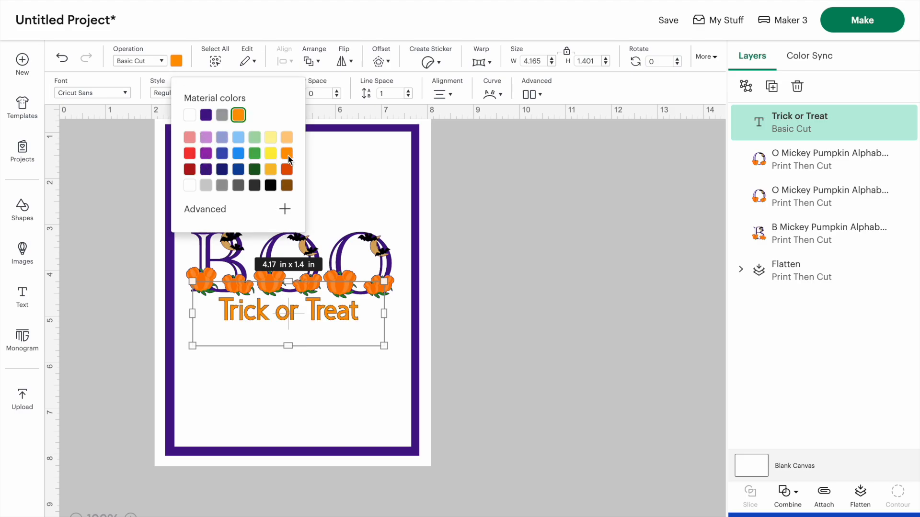
Change the text's font to the system font American Typewriter
left_click(90, 92)
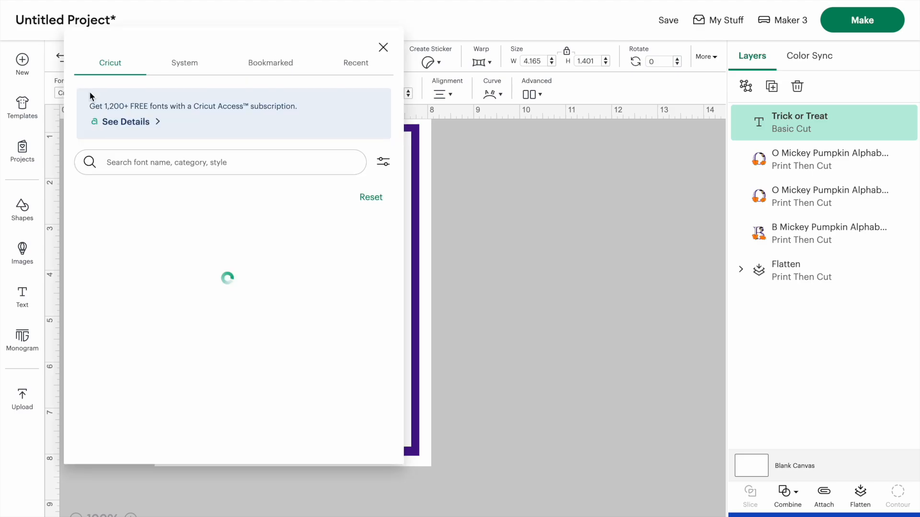
left_click(186, 65)
scroll(144, 289, "down", 3)
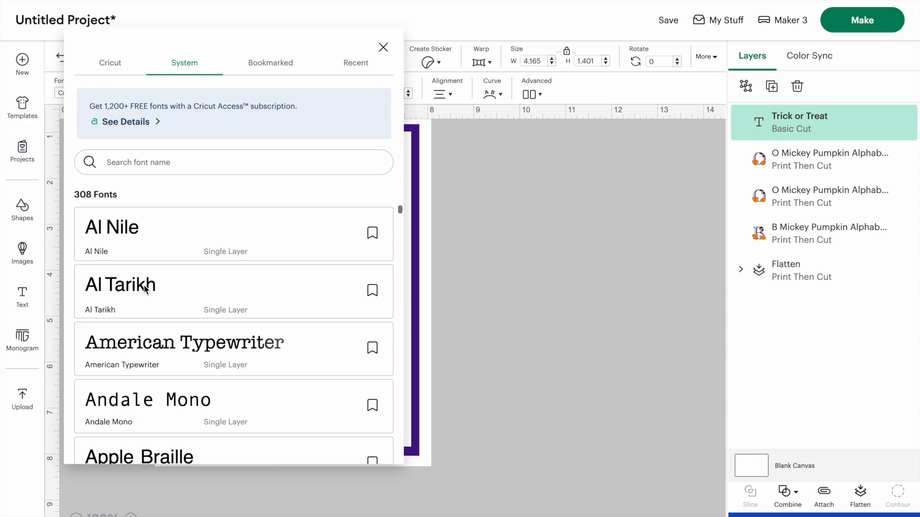
scroll(145, 289, "down", 2)
left_click(145, 289)
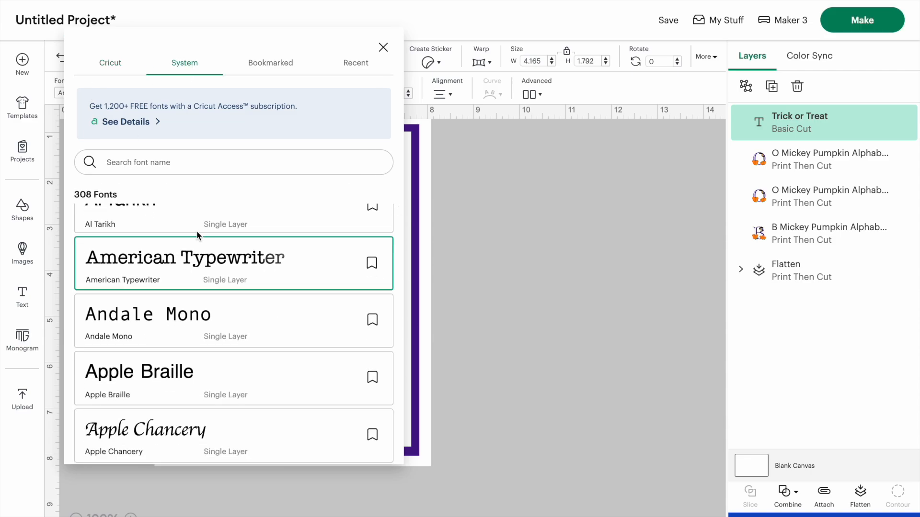
left_click(620, 318)
left_click(356, 324)
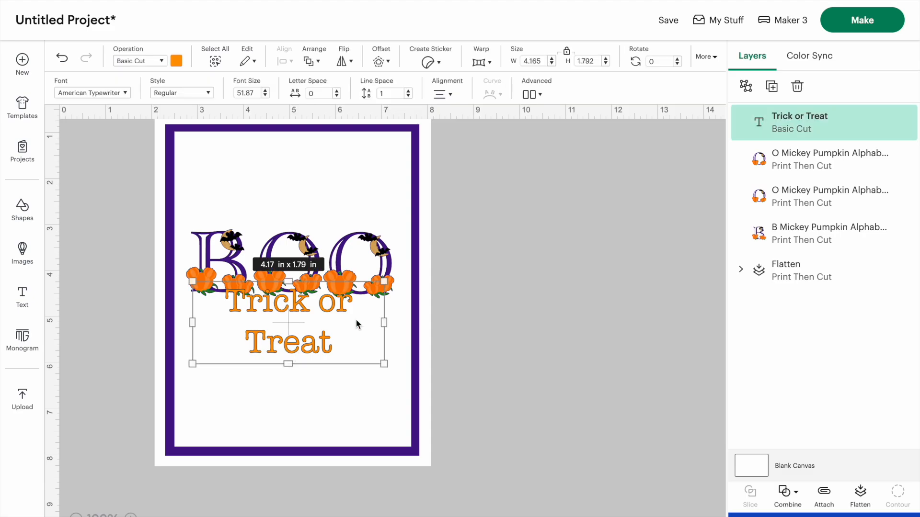
Resize the text box to about 4.87 x 1.39 in so the text fits on one line below BOO
left_click_drag(384, 323, 479, 320)
left_click_drag(482, 362, 418, 345)
left_click(497, 370)
left_click_drag(295, 317, 276, 311)
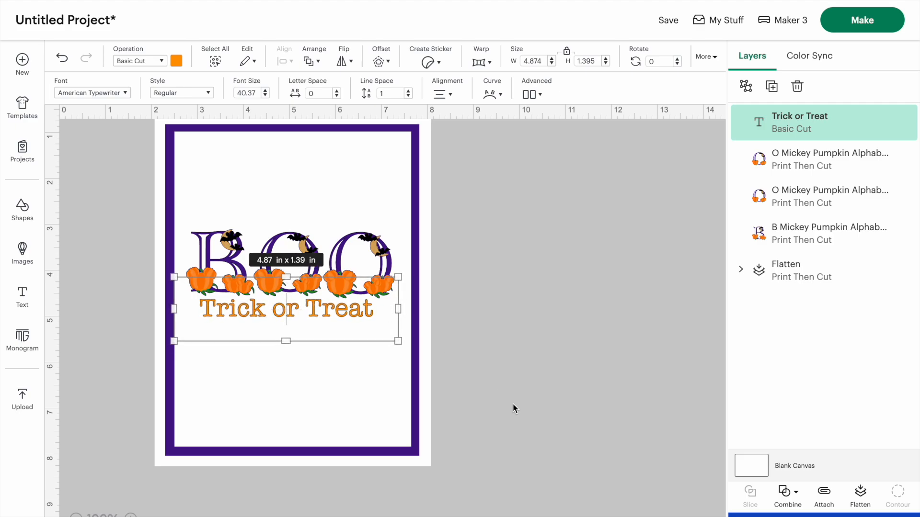
Select all the layers and flatten them into one Print Then Cut image
left_click(515, 448)
left_click_drag(535, 481, 177, 126)
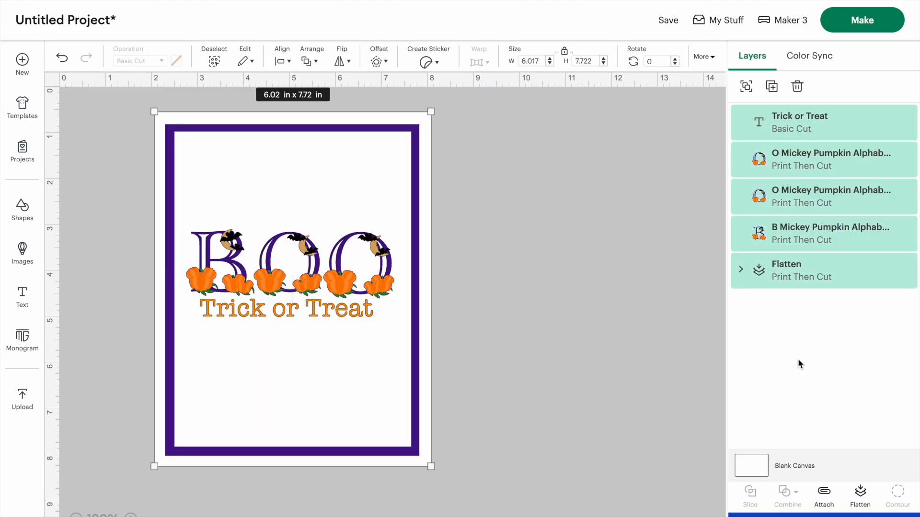
left_click(861, 499)
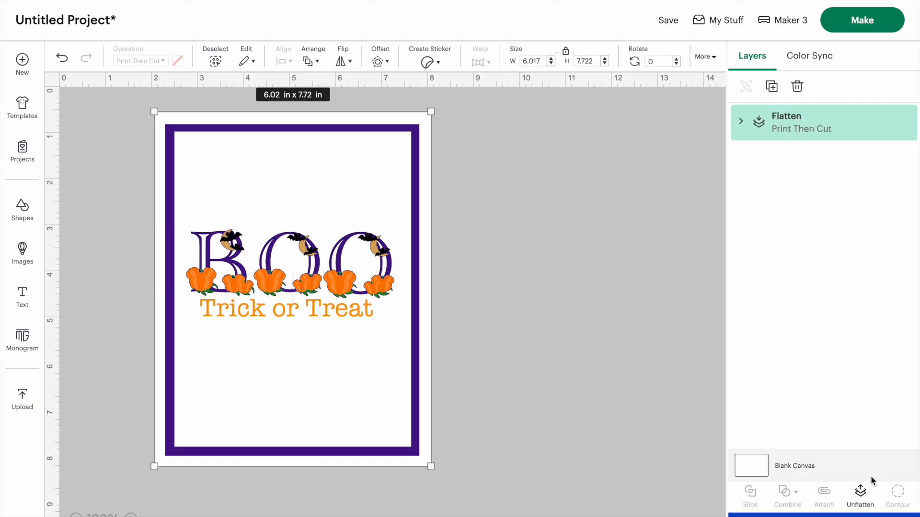
Move the flattened sign to the canvas's top-left corner
left_click_drag(368, 236, 289, 227)
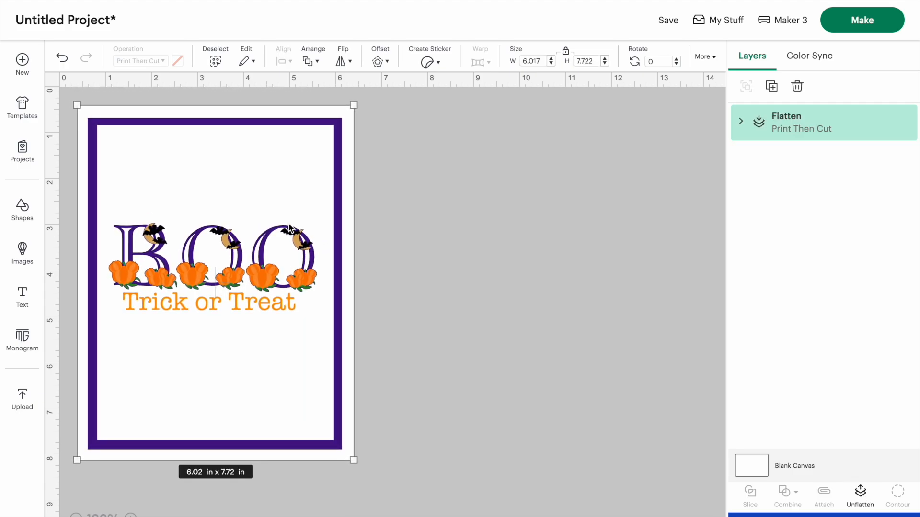
left_click_drag(234, 200, 160, 146)
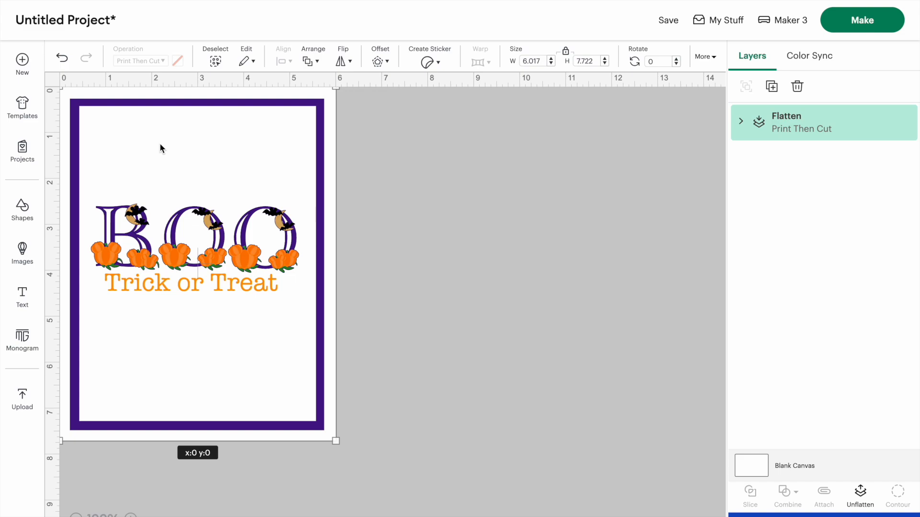
left_click_drag(229, 257, 181, 233)
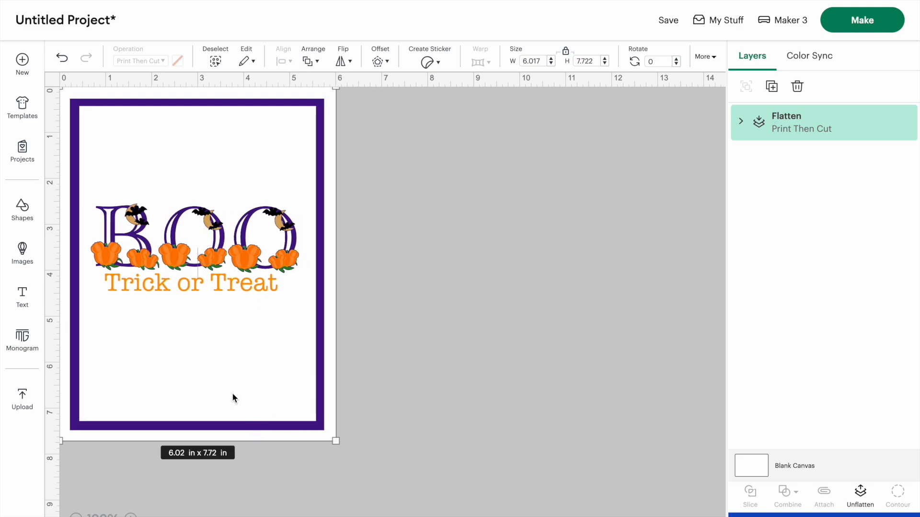
Unlock the proportions and stretch the sign's height to about 8.11 in
left_click(567, 51)
mouse_move(335, 439)
left_mouse_down()
mouse_move(321, 435)
mouse_move(334, 458)
left_mouse_up()
left_click(407, 388)
left_click(224, 236)
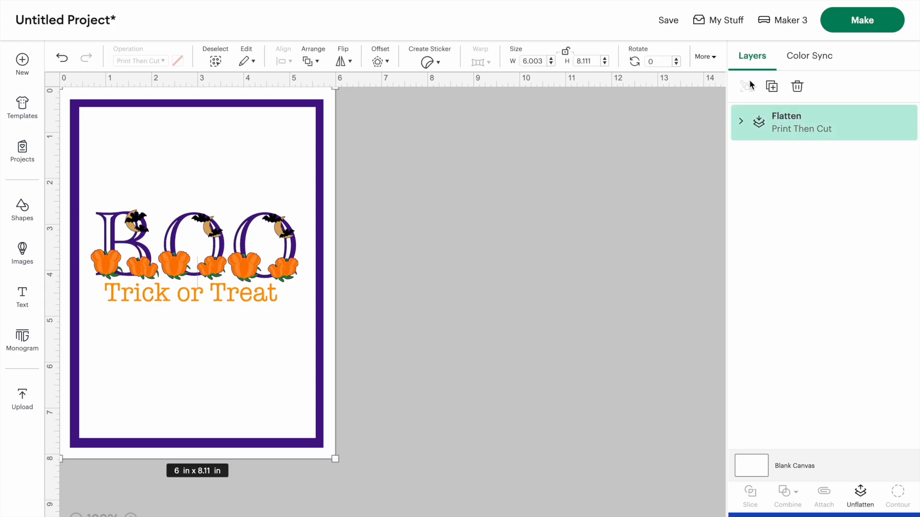
Duplicate the sign and move the copy beside the original
left_click(773, 89)
left_click_drag(281, 182, 579, 179)
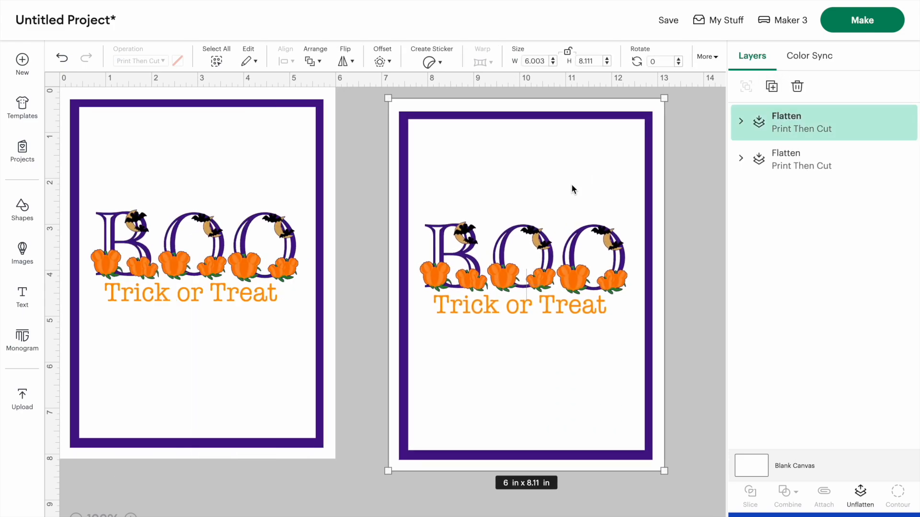
Unflatten the duplicate sign and then its inner frame group
left_click(861, 499)
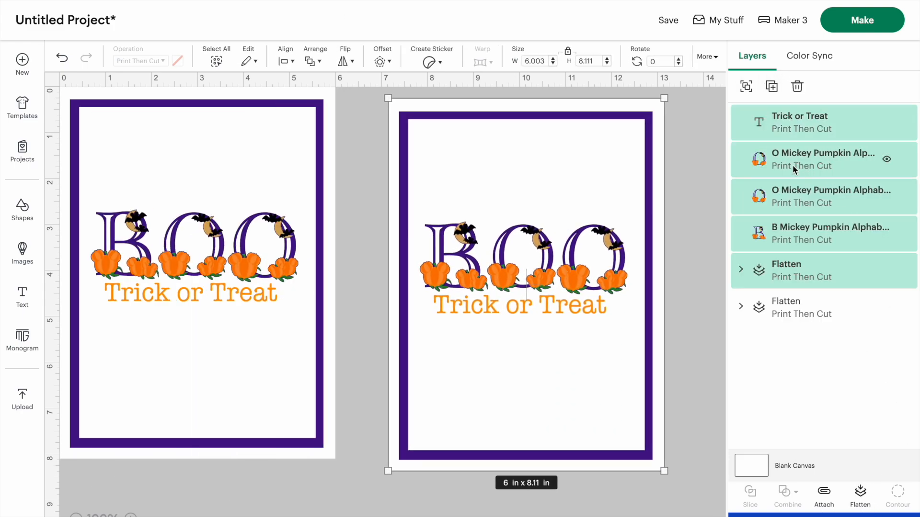
left_click(756, 315)
left_click(565, 179)
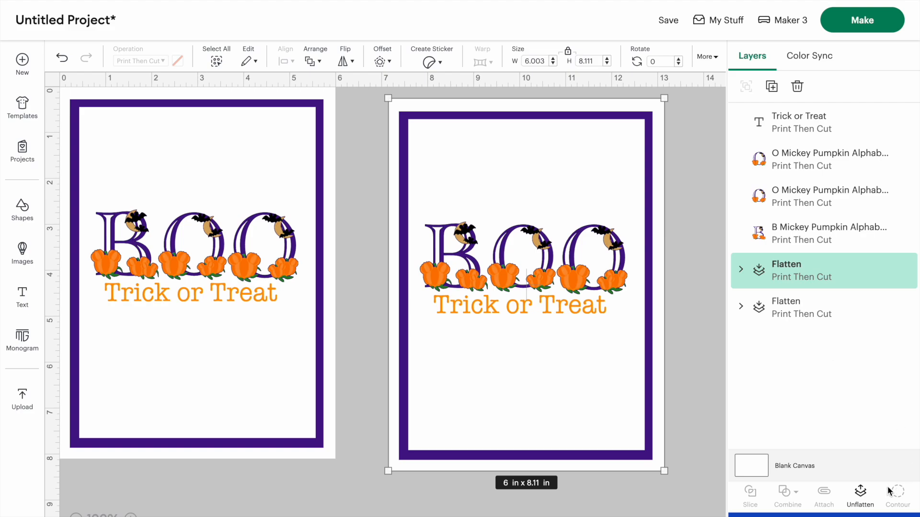
left_click(867, 491)
Fill the duplicate sign's inner square with a colorful polka-dot pattern instead of a plain color
left_click(698, 219)
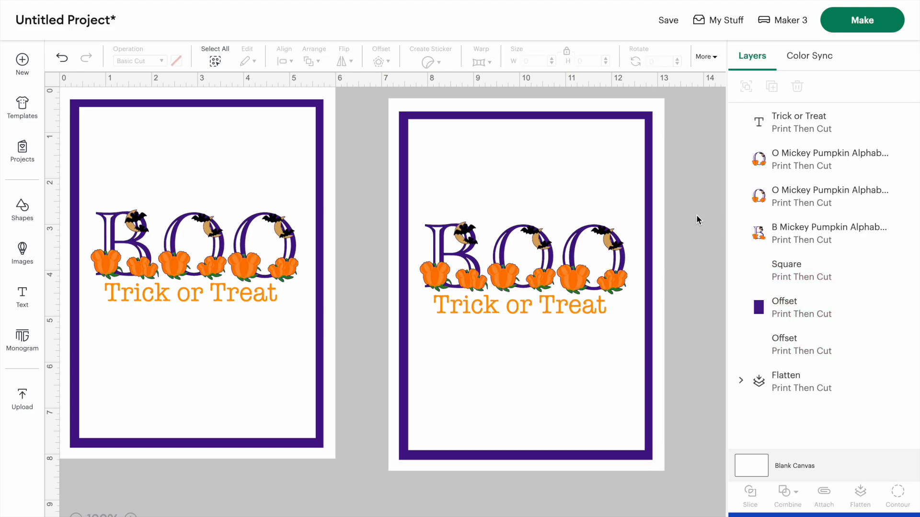
left_click(518, 168)
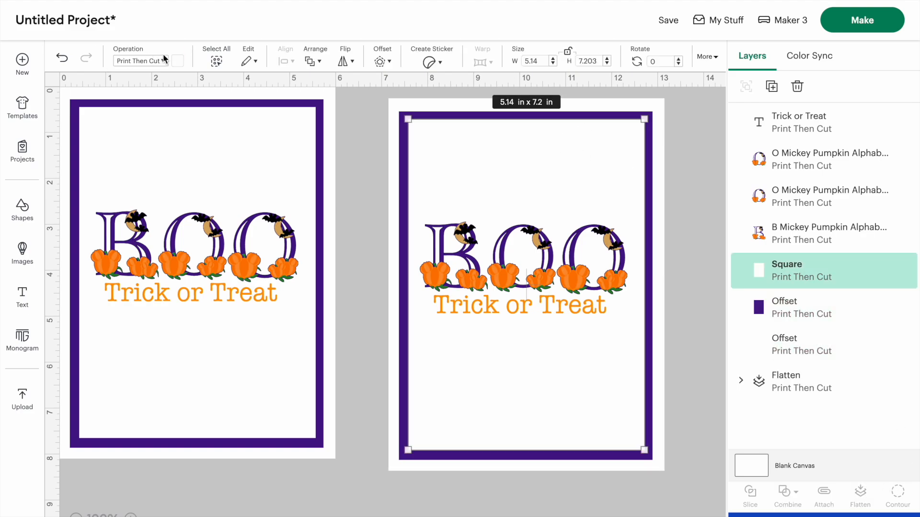
left_click(178, 61)
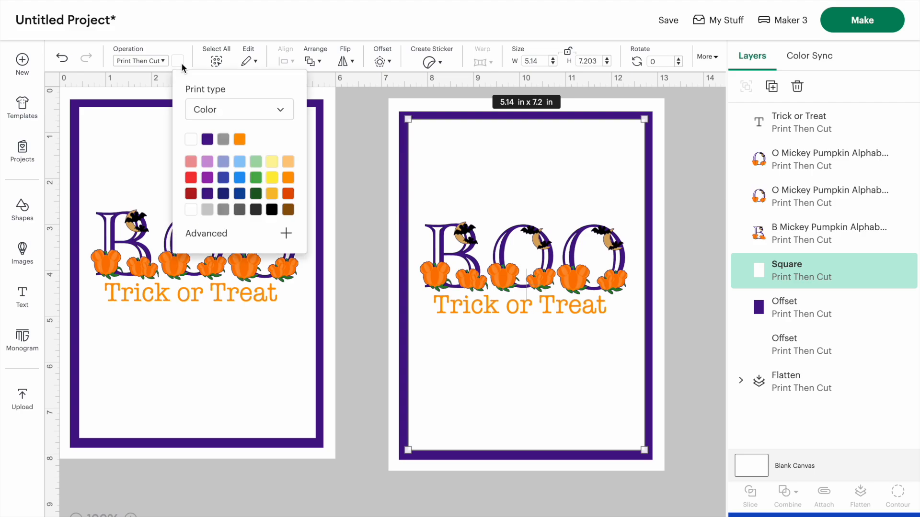
left_click(221, 105)
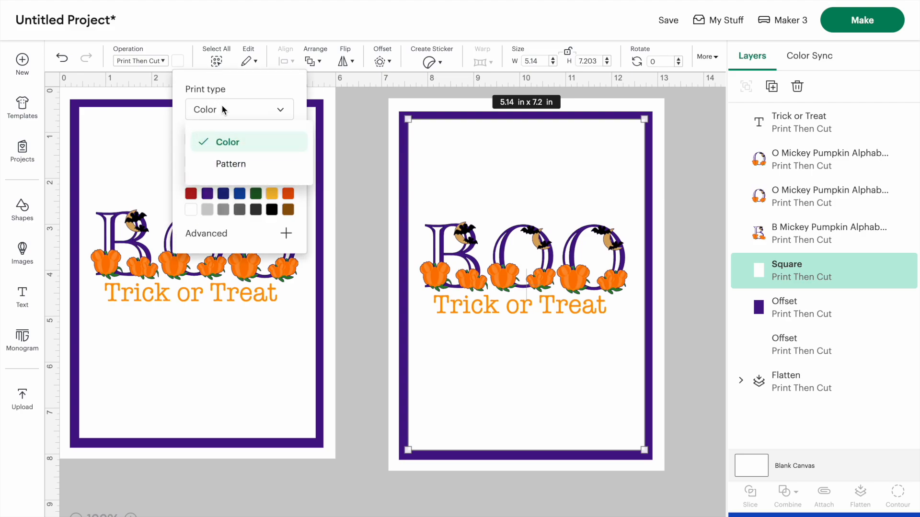
left_click(222, 163)
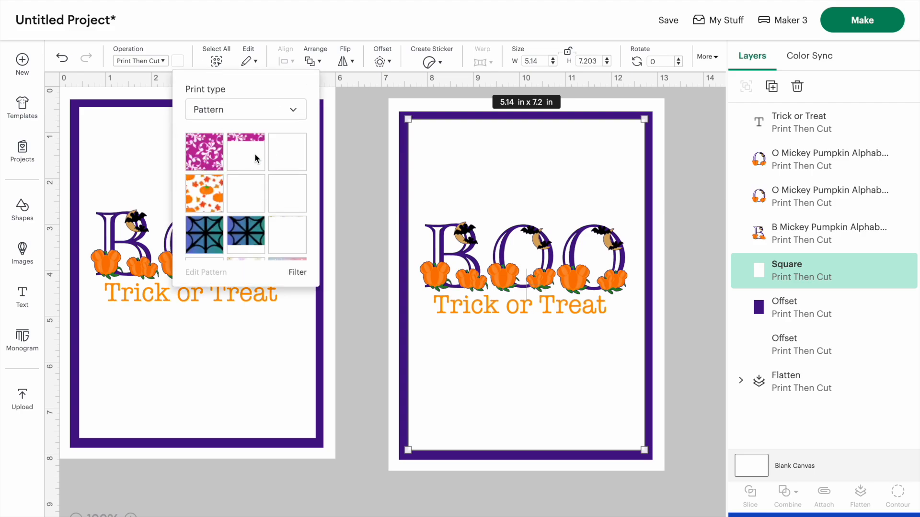
scroll(247, 189, "down", 1)
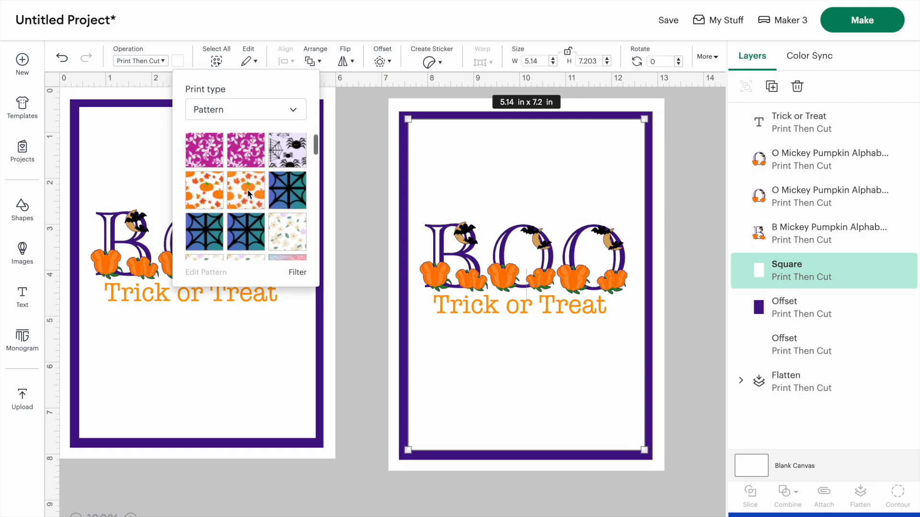
scroll(247, 188, "up", 1)
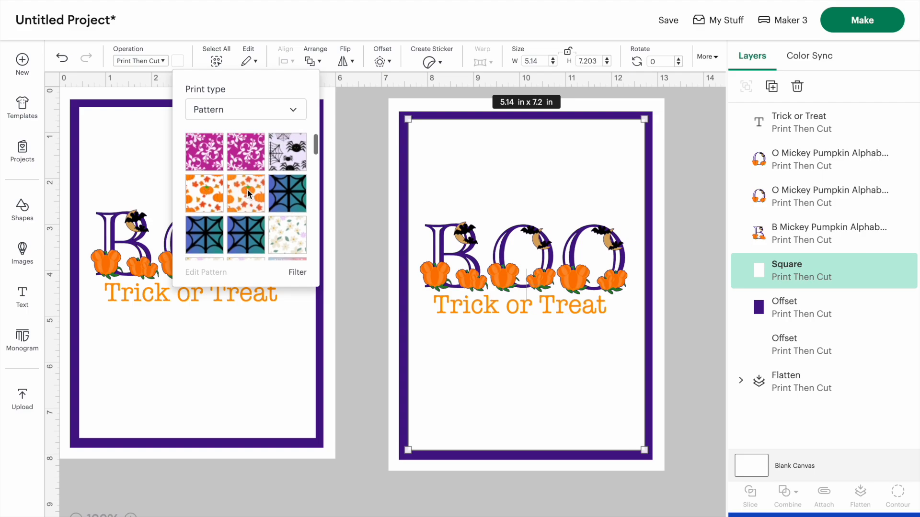
left_click(197, 190)
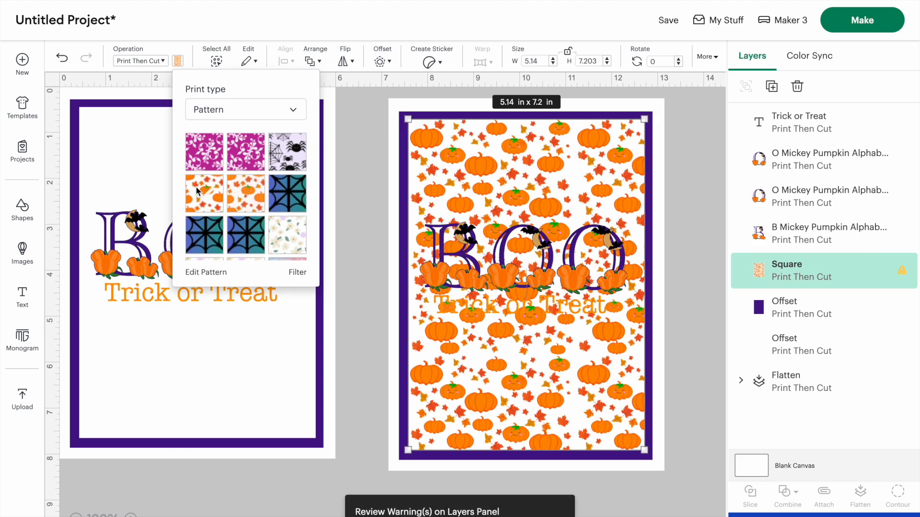
left_click(283, 146)
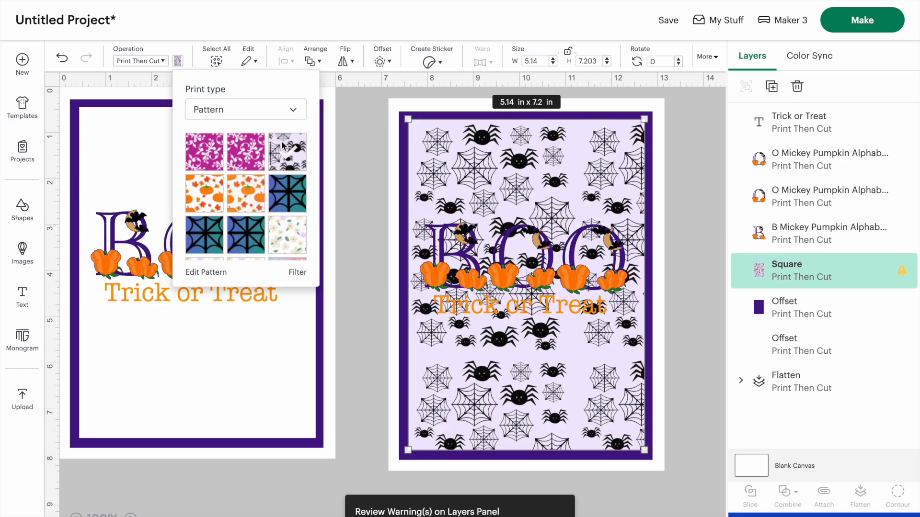
left_click(284, 224)
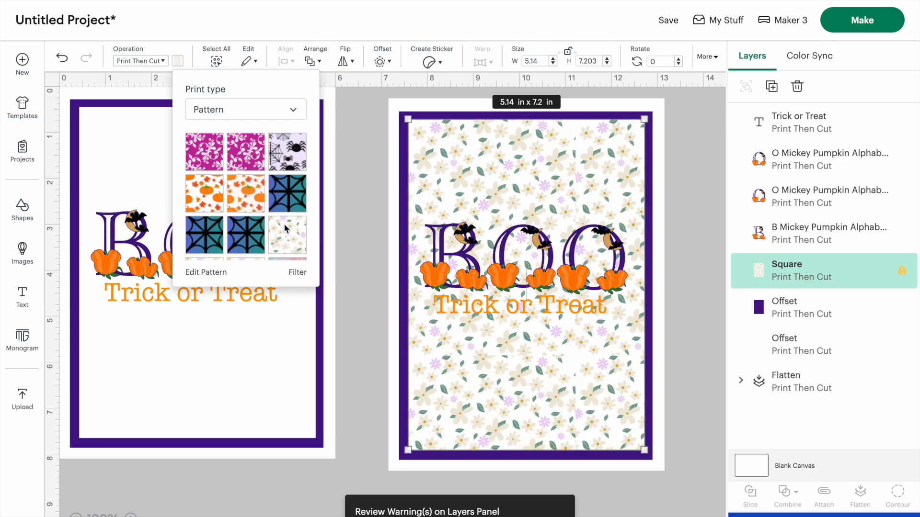
scroll(251, 227, "down", 10)
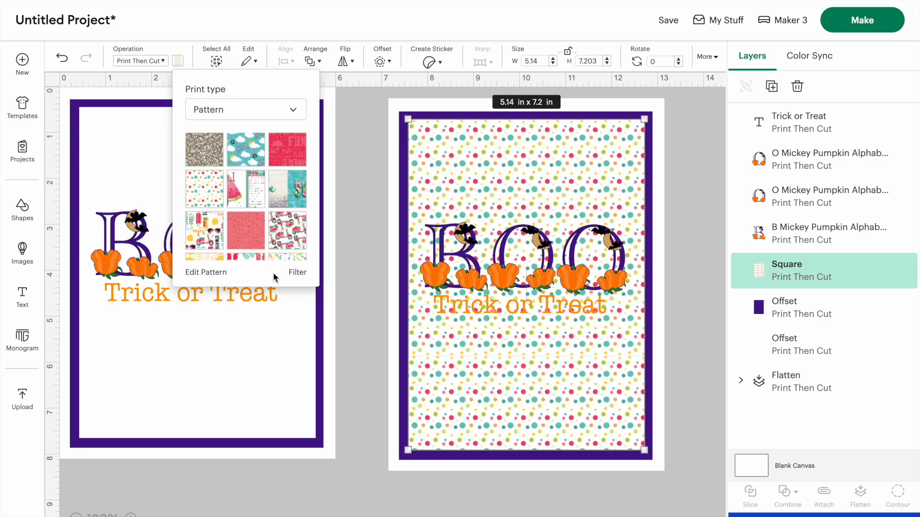
left_click(207, 272)
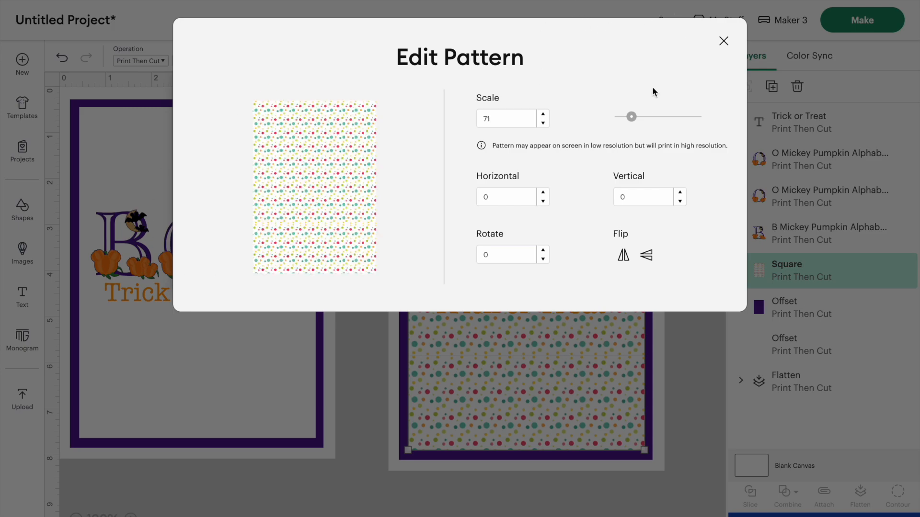
left_click(724, 42)
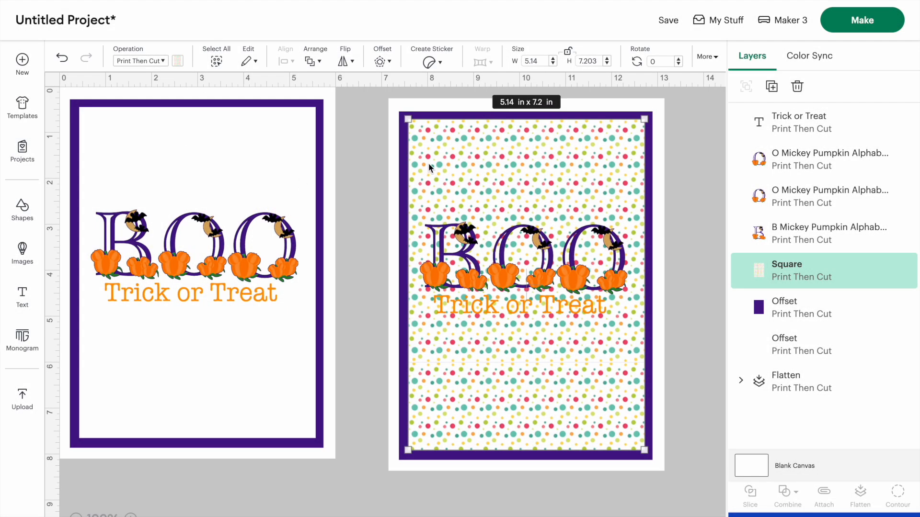
Insert a new 2 in square shape onto the canvas
left_click(360, 145)
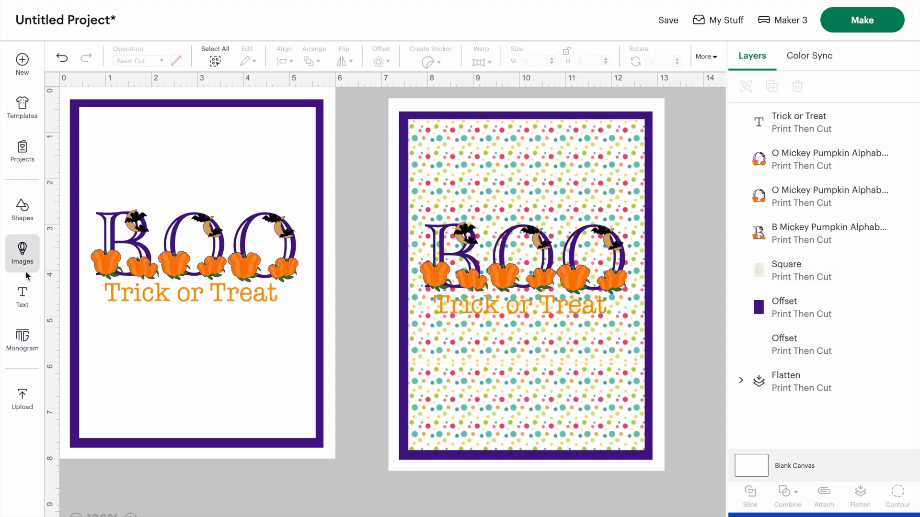
left_click(21, 210)
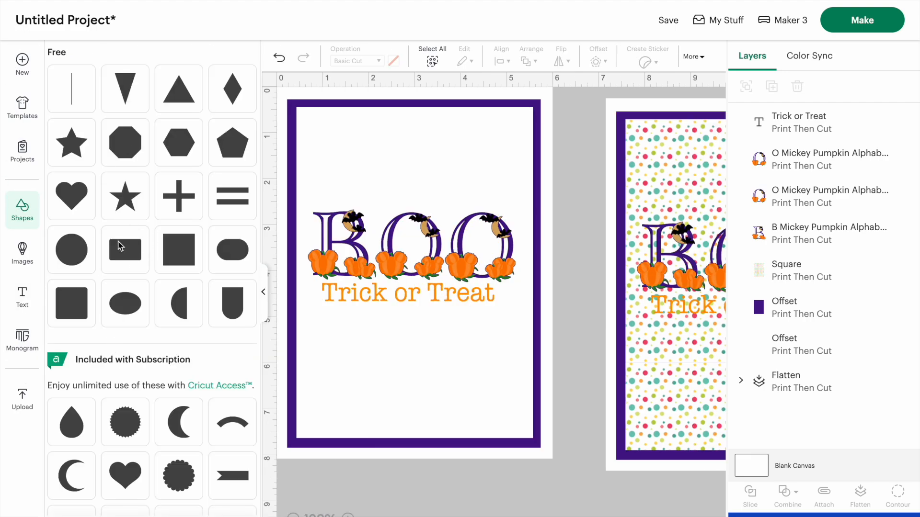
left_click(196, 243)
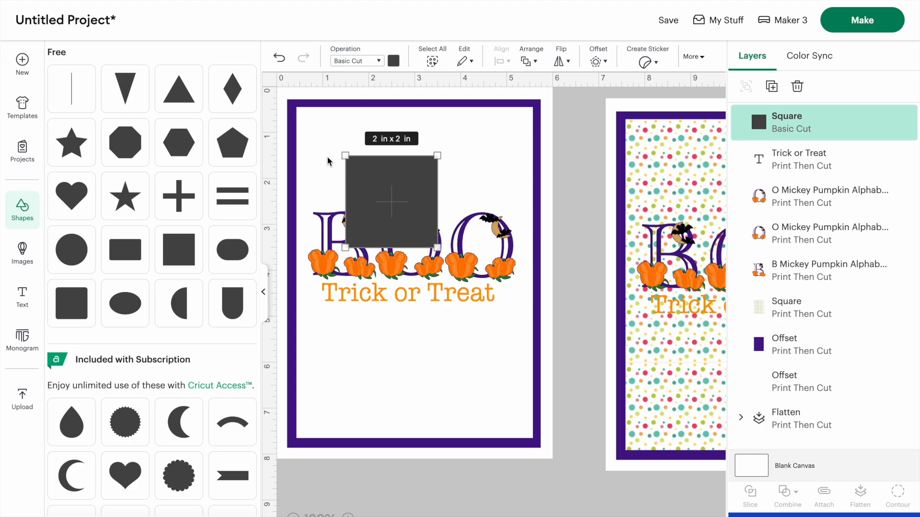
scroll(330, 162, "right", 2)
scroll(330, 161, "left", 1)
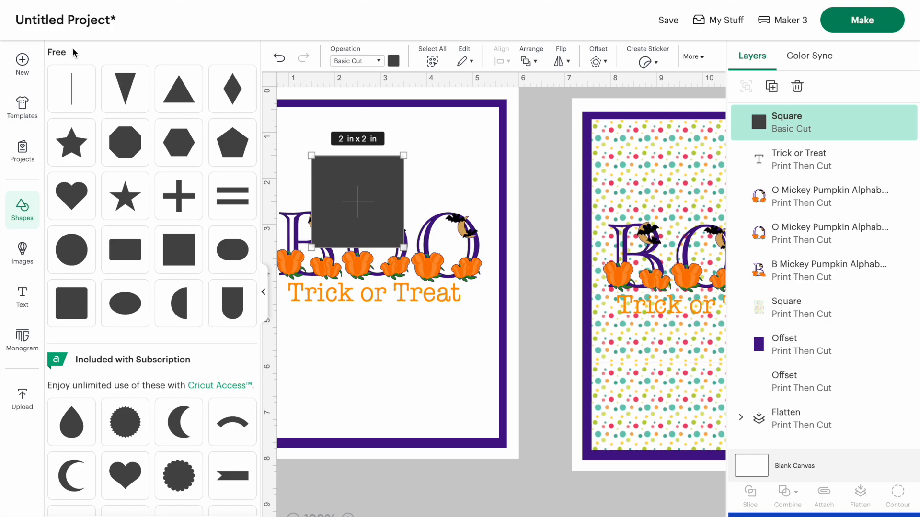
left_click(19, 395)
left_click(157, 404)
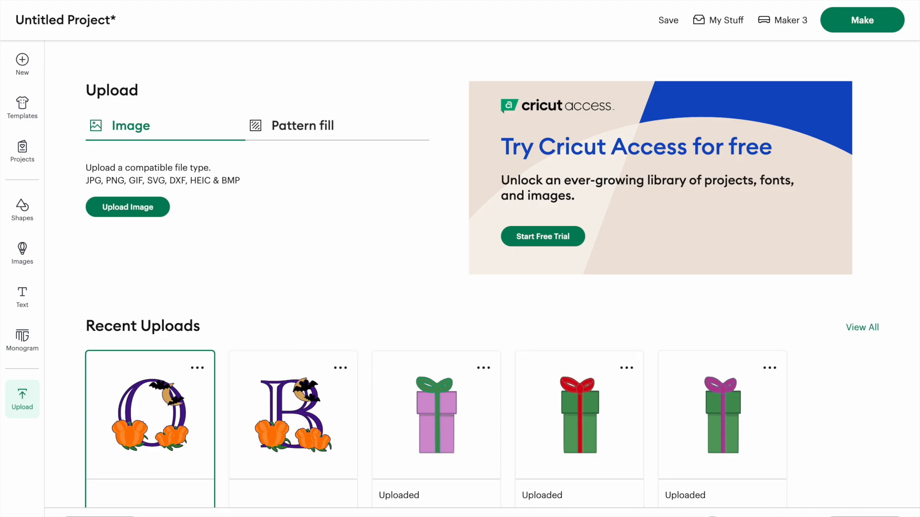
left_click(865, 515)
left_click_drag(223, 248, 322, 247)
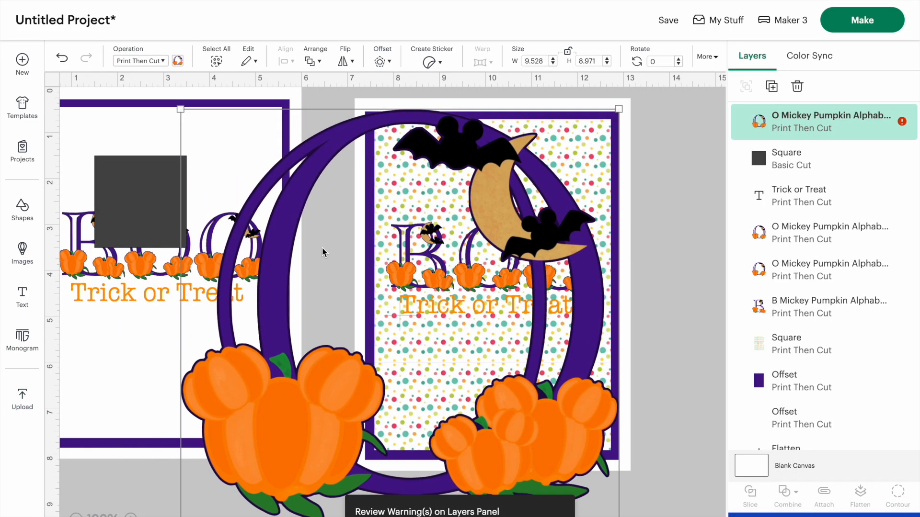
key("Delete")
Move the square over the duplicate's BOO lettering, unlock its proportions and stretch it to about 5.1 in wide
left_click_drag(132, 194, 411, 265)
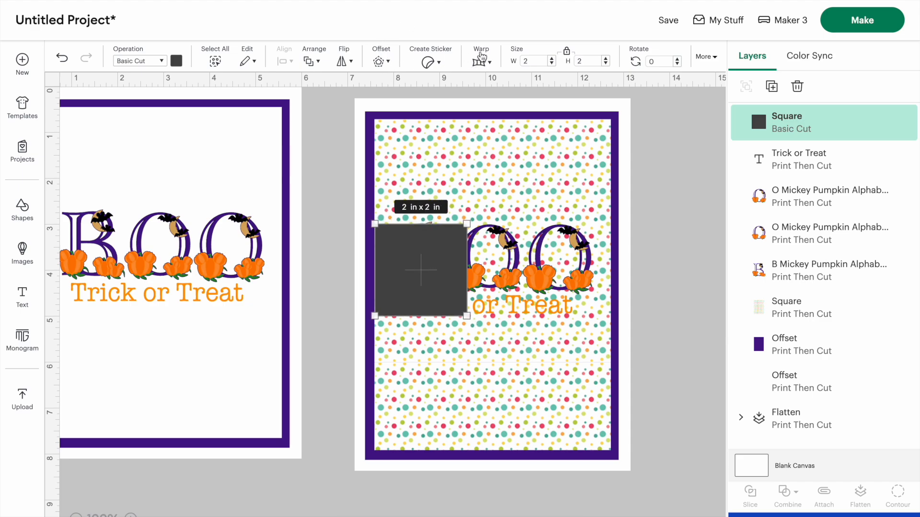
left_click(567, 51)
left_click_drag(467, 316, 613, 317)
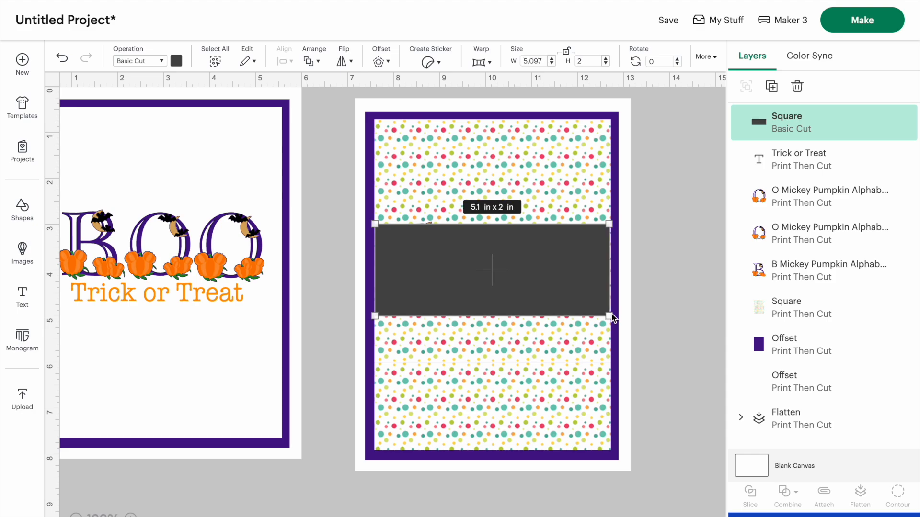
Move the square's layer beneath the lettering and resize it to about 5.64 x 2.08 in
left_click_drag(801, 120, 791, 262)
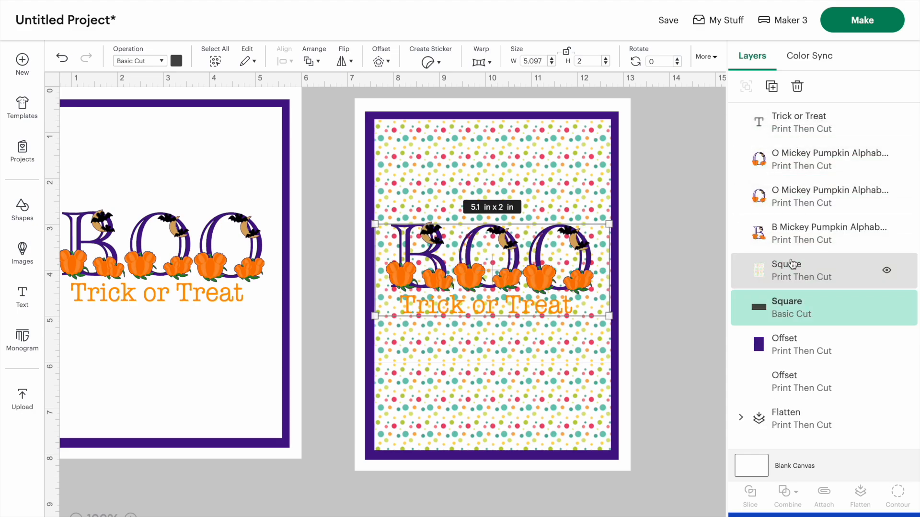
left_click_drag(789, 307, 800, 268)
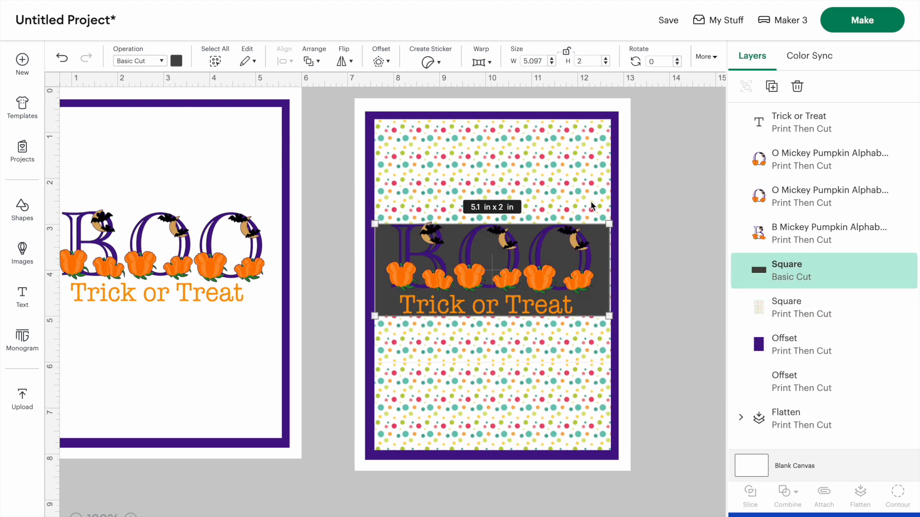
left_click_drag(608, 224, 603, 235)
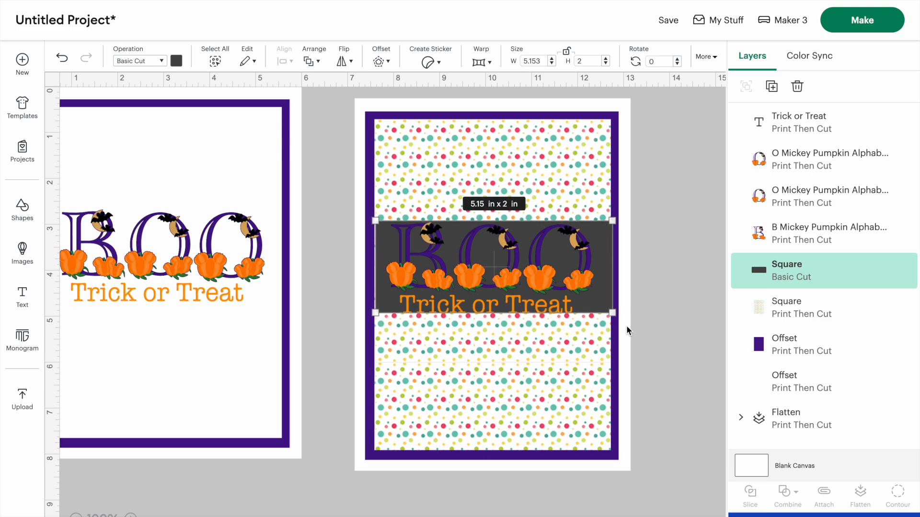
left_click_drag(614, 314, 614, 317)
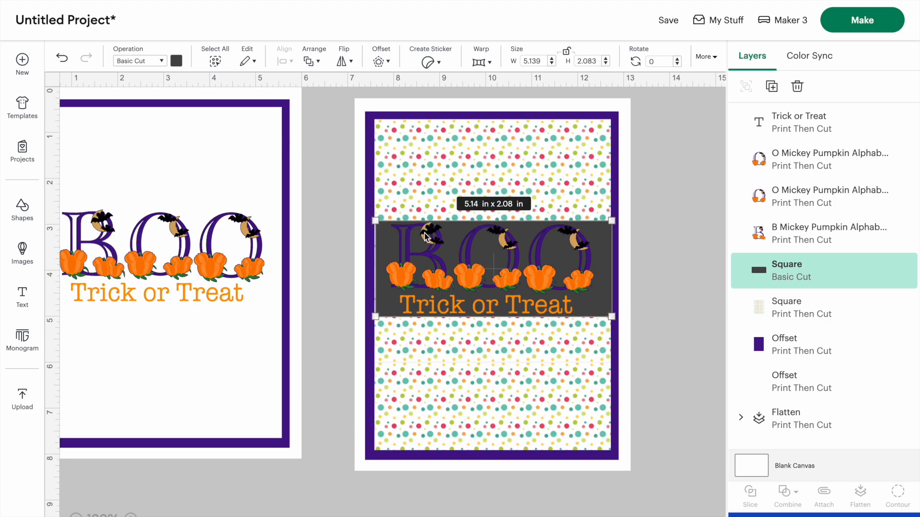
left_click_drag(375, 221, 363, 221)
left_click_drag(615, 223, 626, 223)
Change the square's color to white
left_click(176, 62)
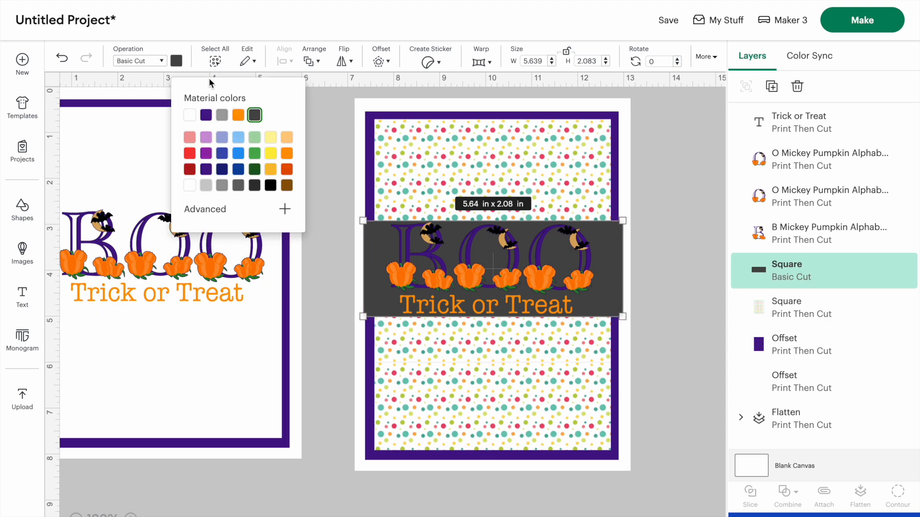
left_click(189, 116)
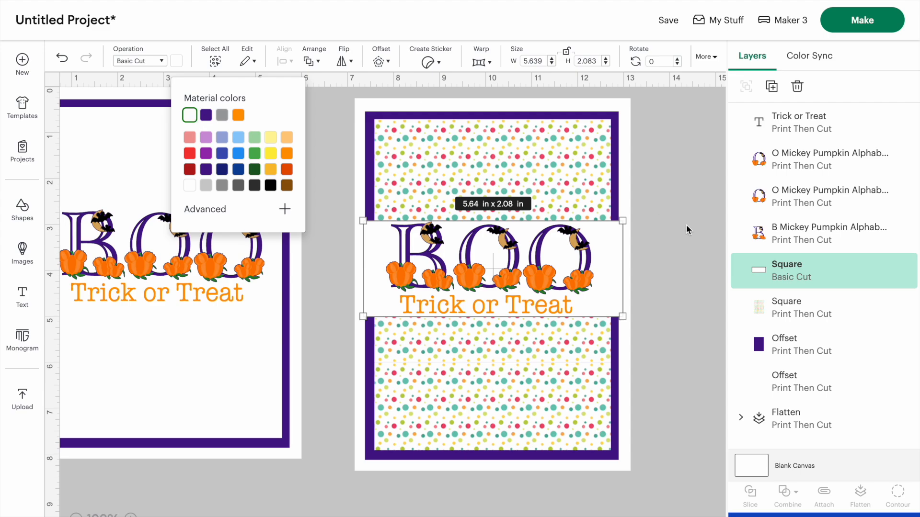
left_click(653, 192)
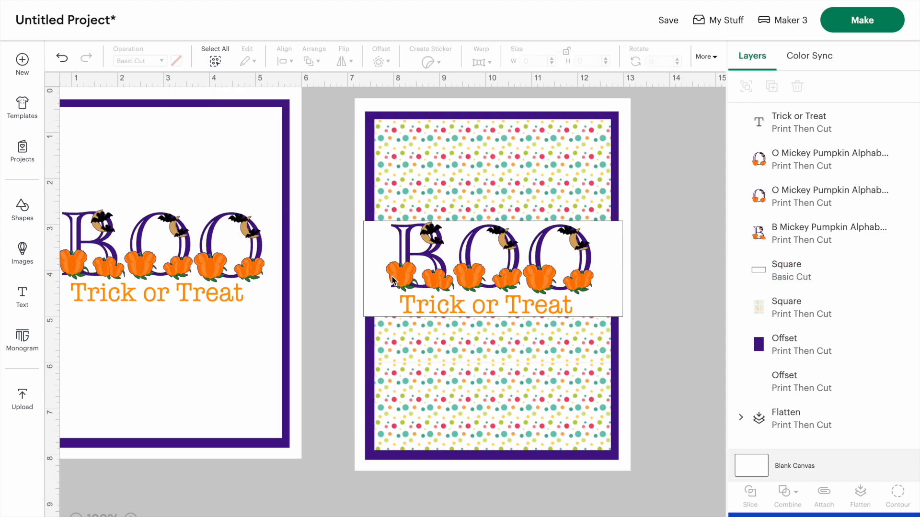
Stretch the white band to about 6.87 x 2.21 in so it extends past the purple frame
left_click_drag(373, 237, 373, 237)
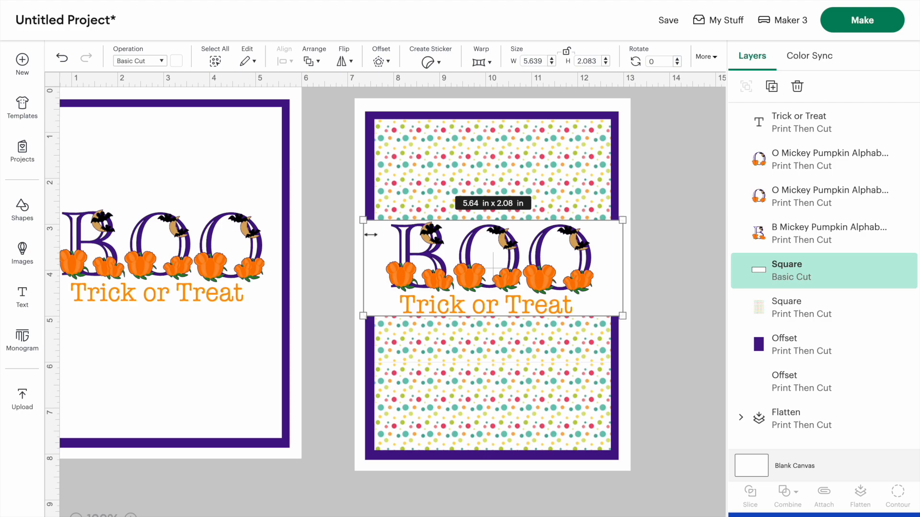
left_click_drag(624, 324, 625, 326)
left_click_drag(607, 246, 605, 246)
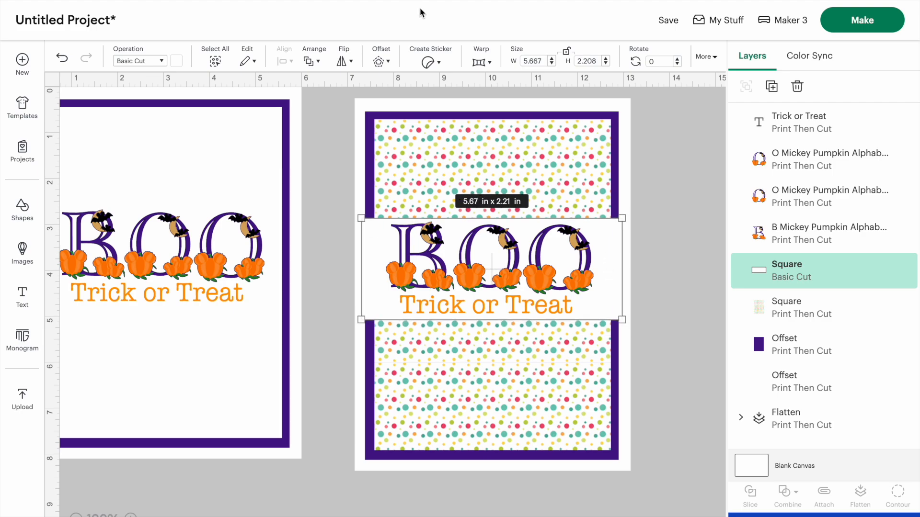
left_click_drag(353, 219, 343, 220)
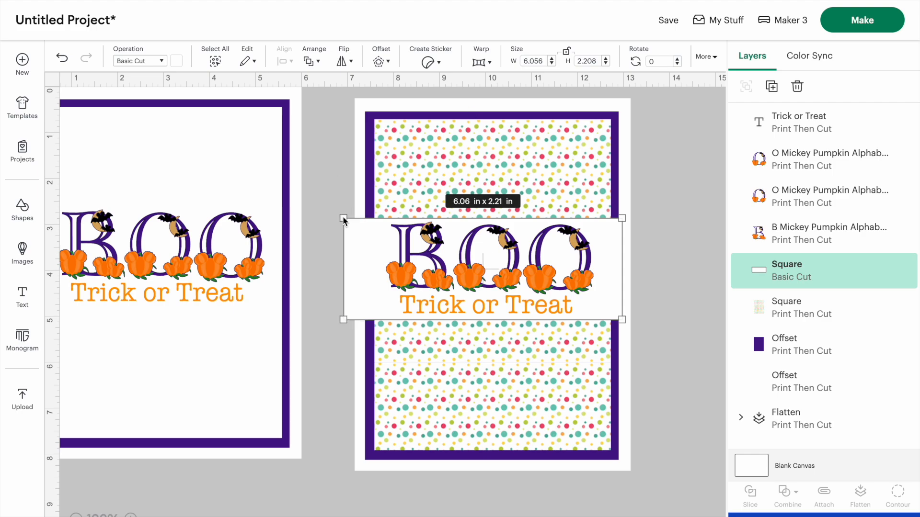
left_click_drag(621, 219, 662, 220)
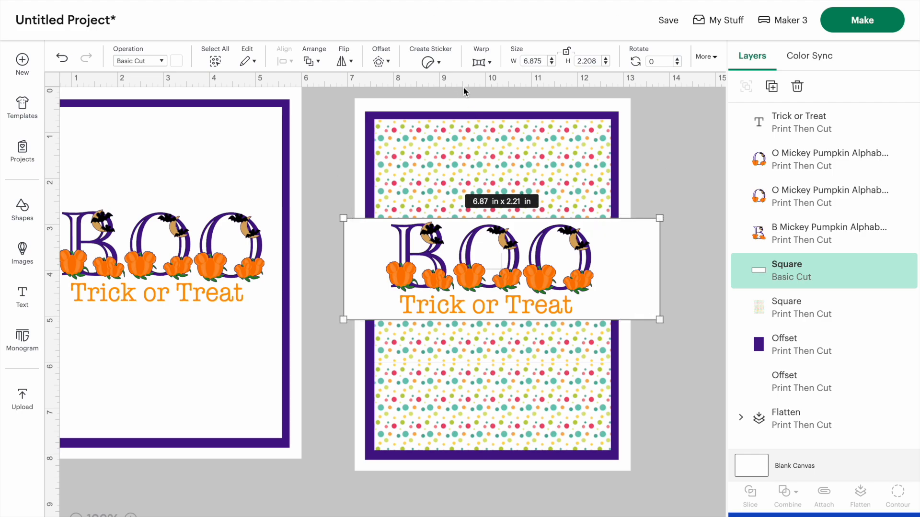
Add a rounded offset of 0.056 in around the white band
left_click(382, 61)
left_click_drag(392, 121, 381, 122)
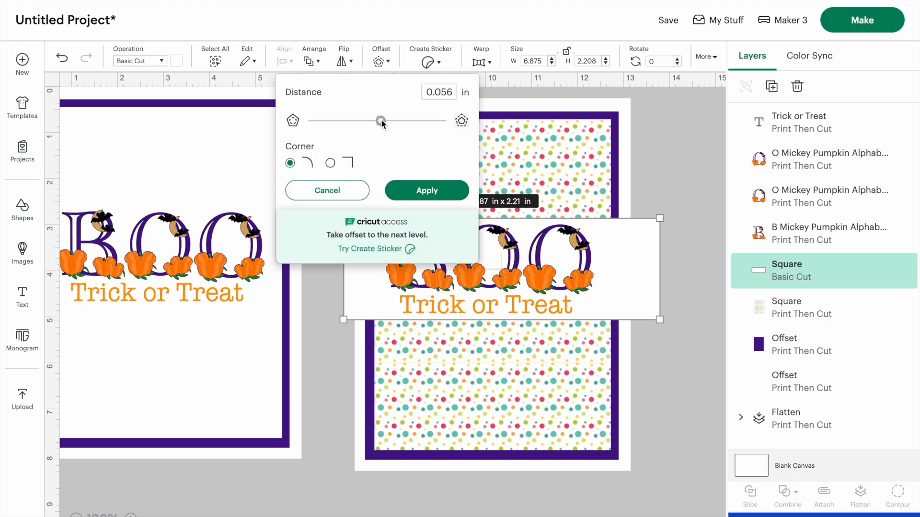
left_click(430, 193)
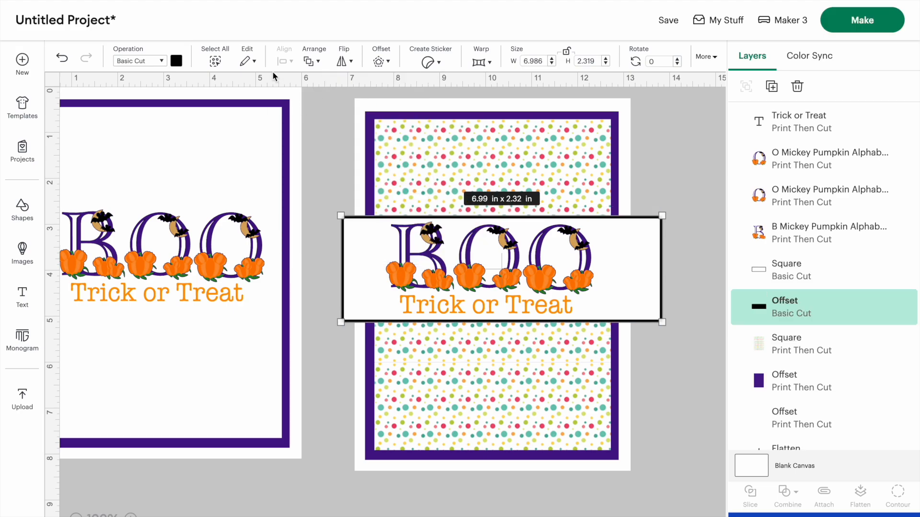
Color the band's offset outline purple
left_click(176, 61)
left_click(206, 117)
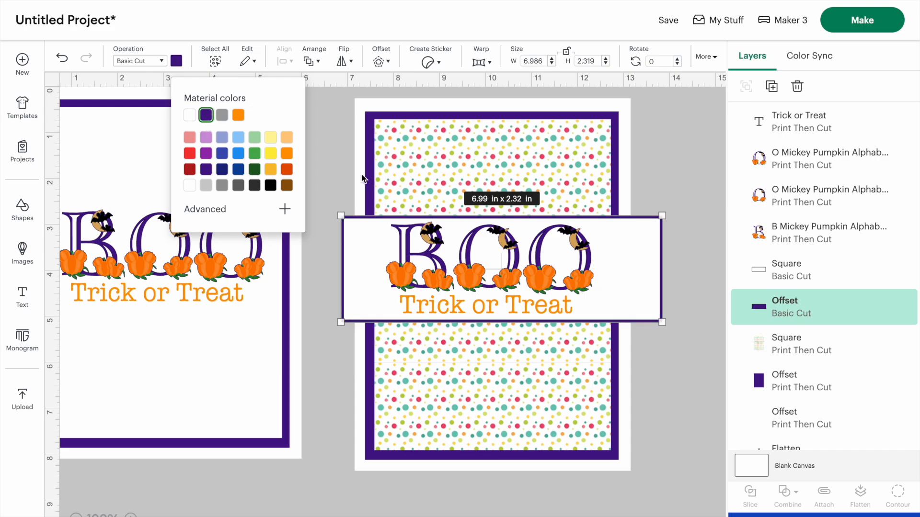
Narrow the white band from its left edge to about 6.57 x 2.21 in
left_click(327, 163)
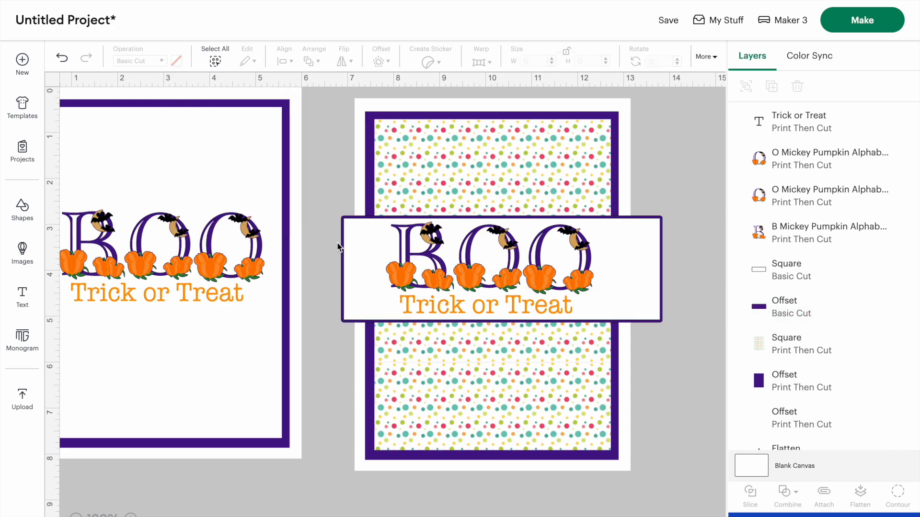
left_click(366, 234)
left_click_drag(341, 217, 358, 222)
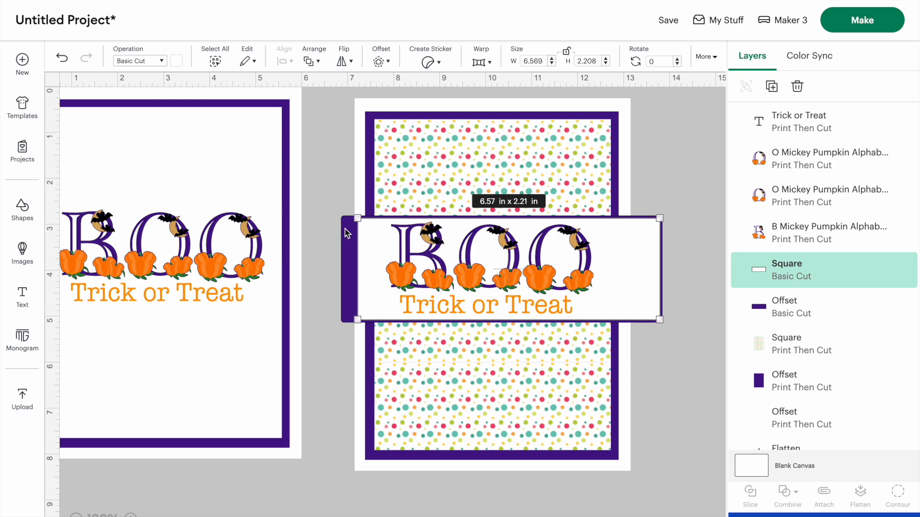
Resize the purple offset outline from its left corner to about 5.42 x 2.46 in, fitting inside the frame
left_click(344, 231)
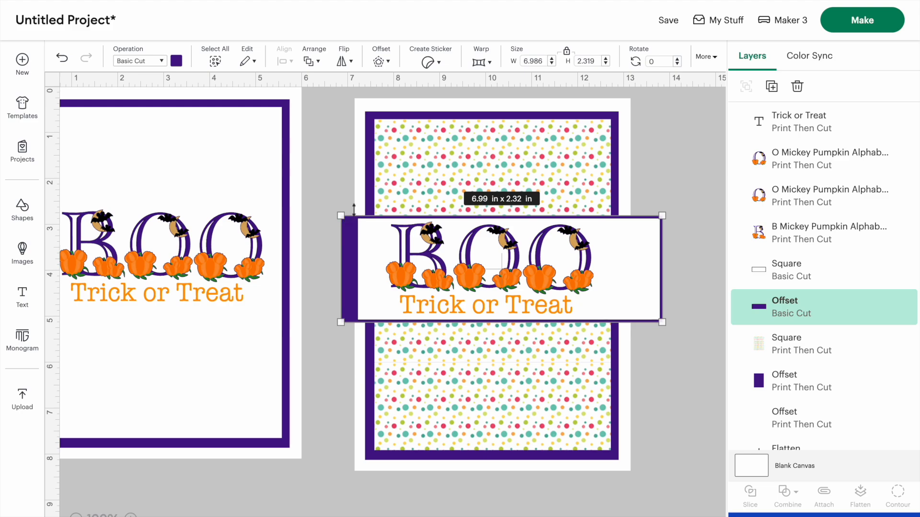
left_click(339, 363)
left_click(343, 283)
left_click_drag(359, 214, 355, 209)
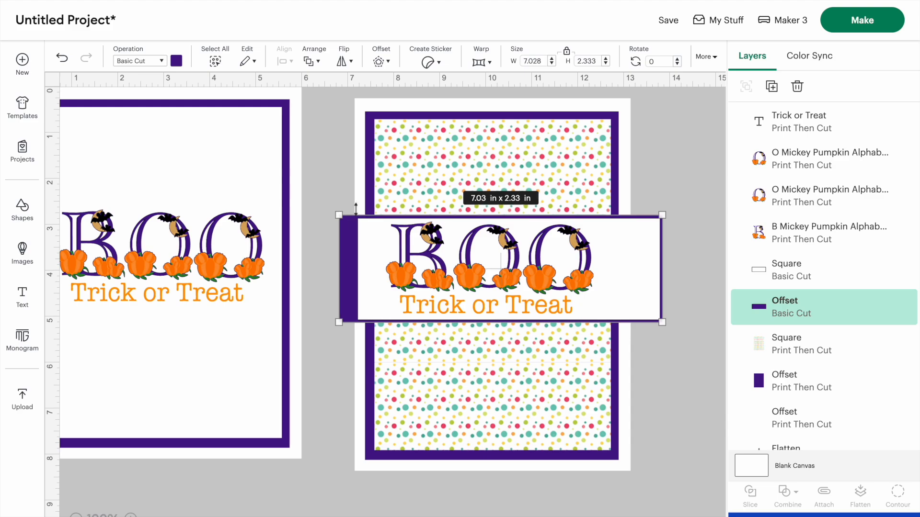
left_click_drag(351, 223, 364, 219)
left_click_drag(339, 218, 365, 215)
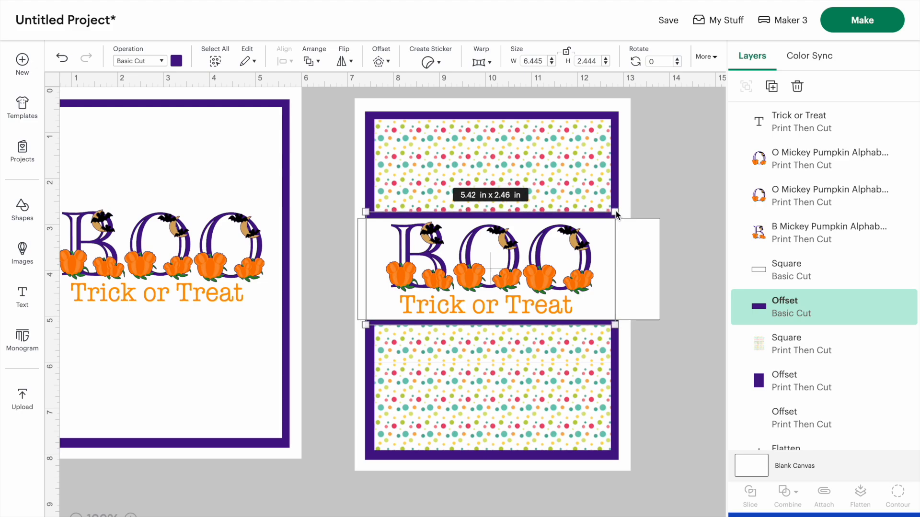
Narrow the white band from its right edge to about 5.9 x 2.22 in
left_click(646, 248)
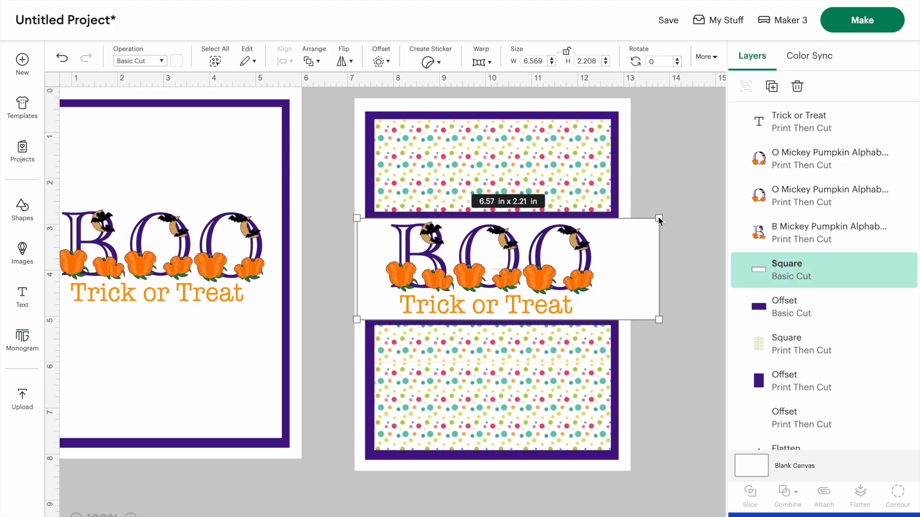
left_click_drag(642, 218, 632, 221)
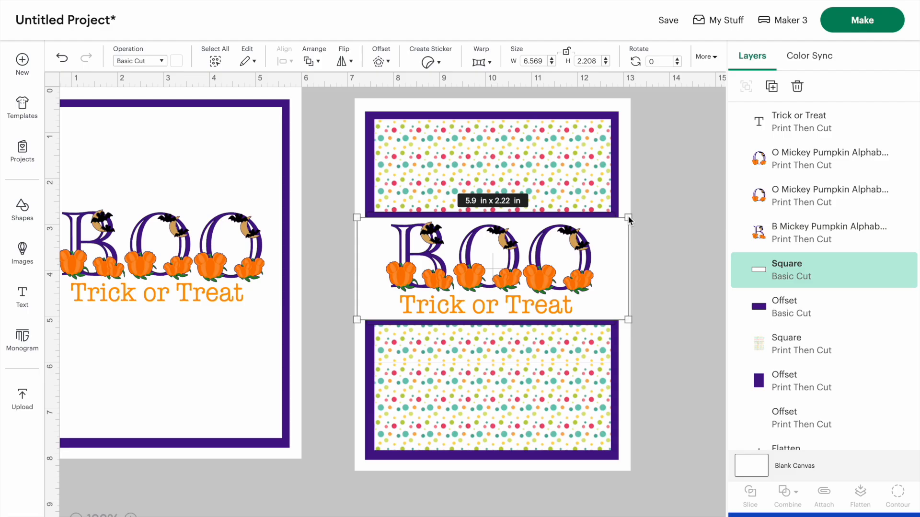